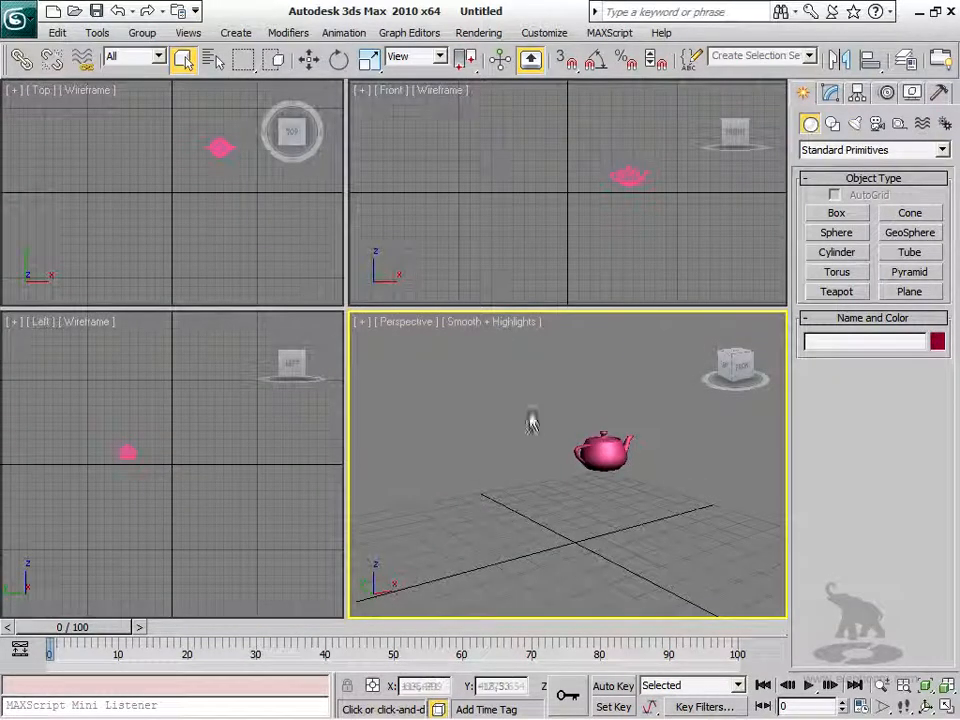
Enlarge the Perspective viewport by moving the shared corner of the four viewports, and maximize it to fill the workspace.
drag(347, 313, 201, 217)
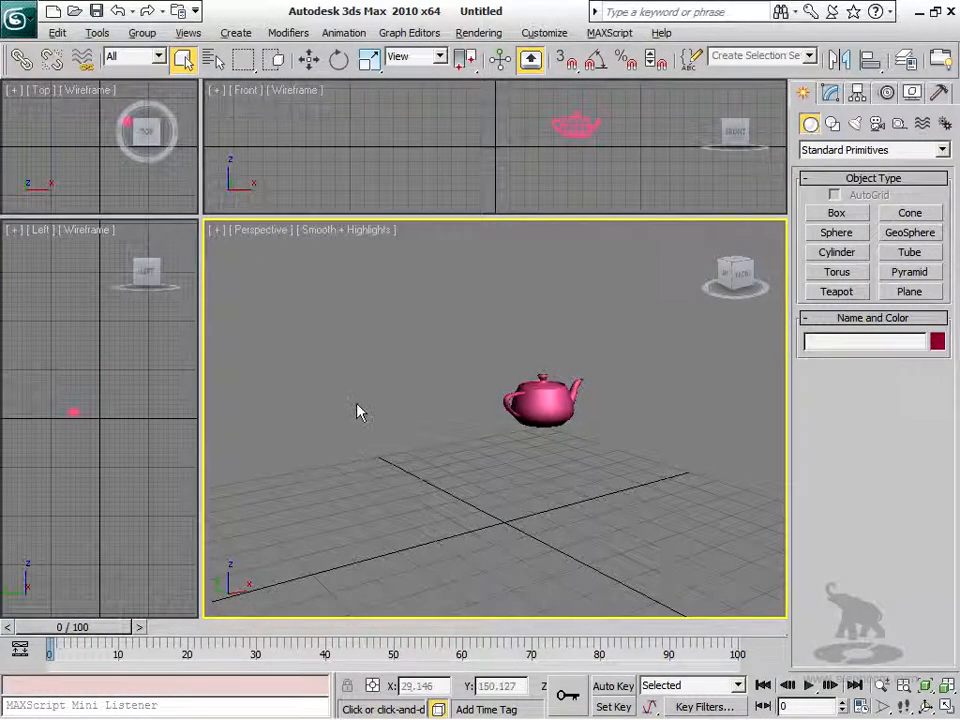
key(alt+w)
key(alt+w)
key(alt+w)
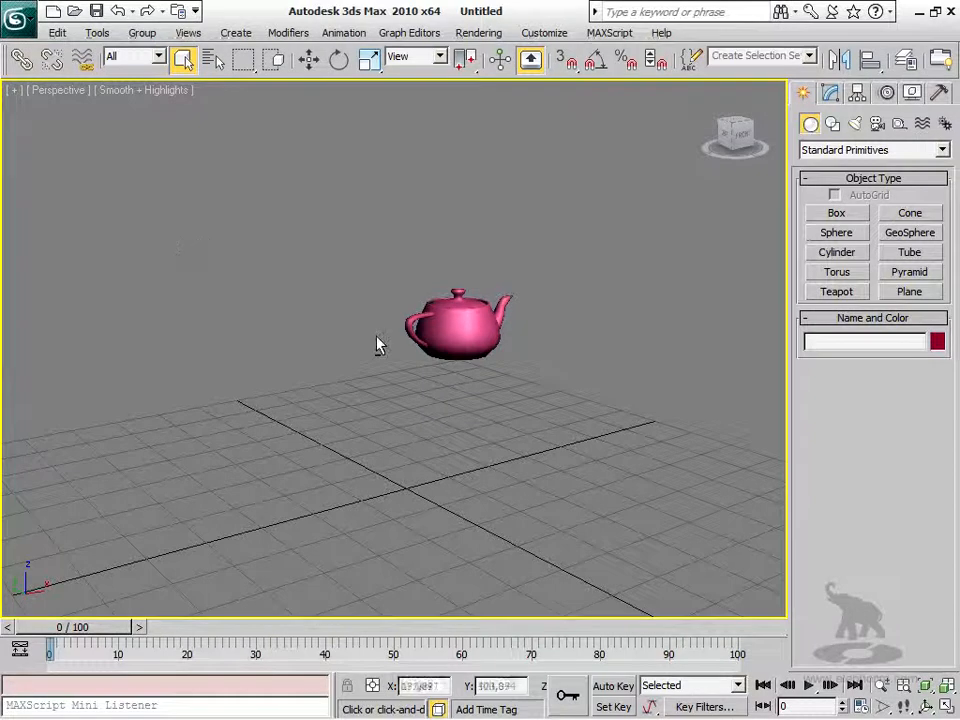
key(alt+w)
key(alt+w)
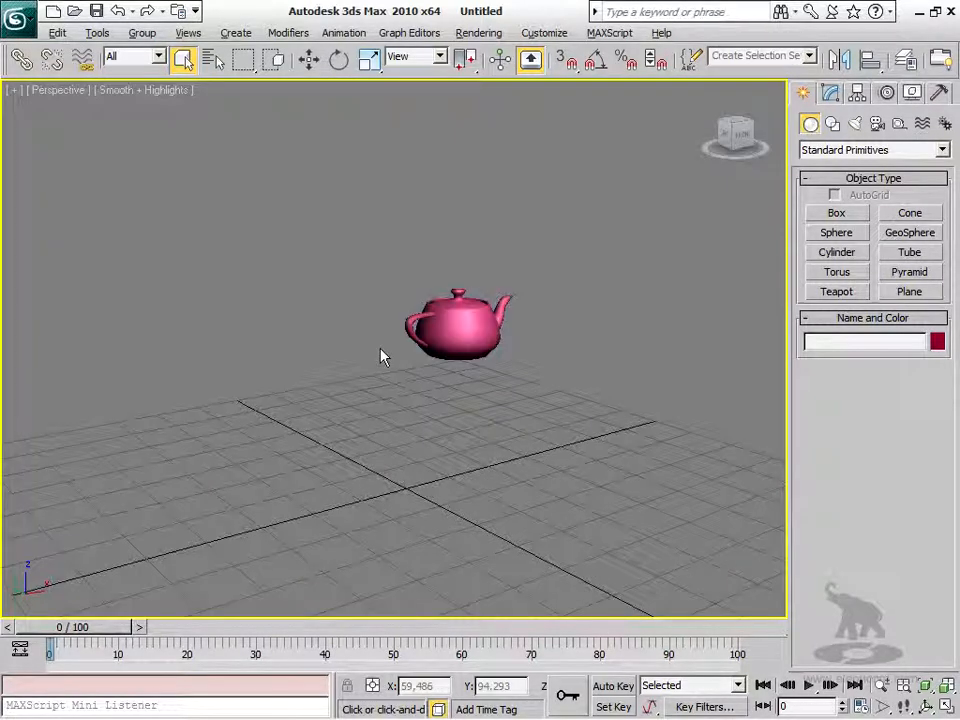
Toggle between the four-viewport layout and the maximized Perspective viewport, finishing with Perspective maximized.
click(946, 706)
click(946, 706)
click(946, 706)
click(946, 706)
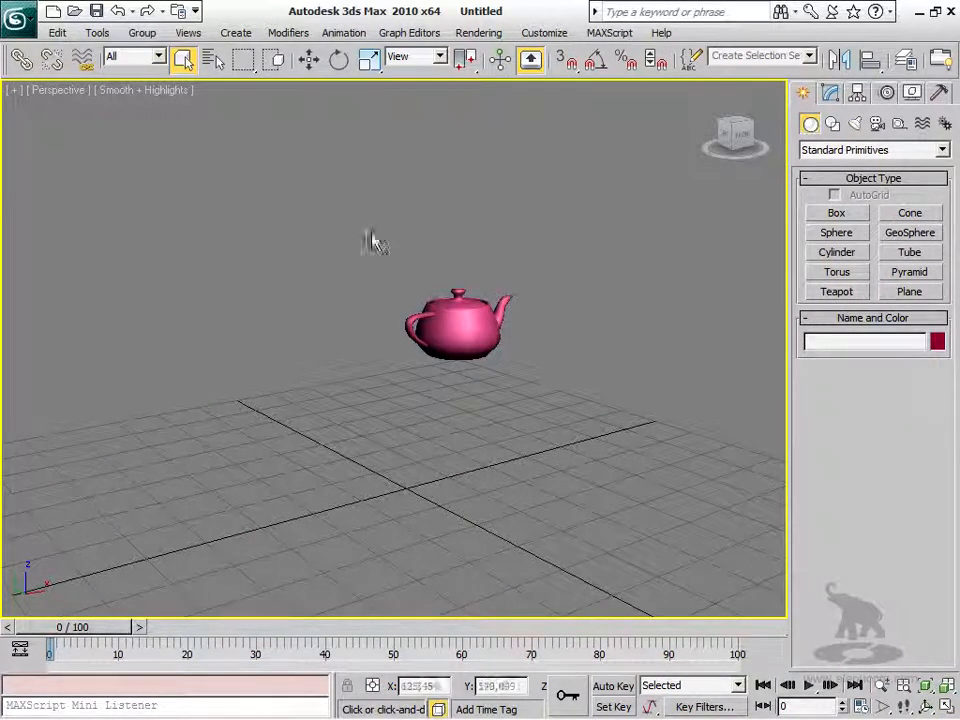
Select the teapot in the Perspective viewport and orbit the view around it.
middle_drag(404, 442, 430, 420)
click(430, 277)
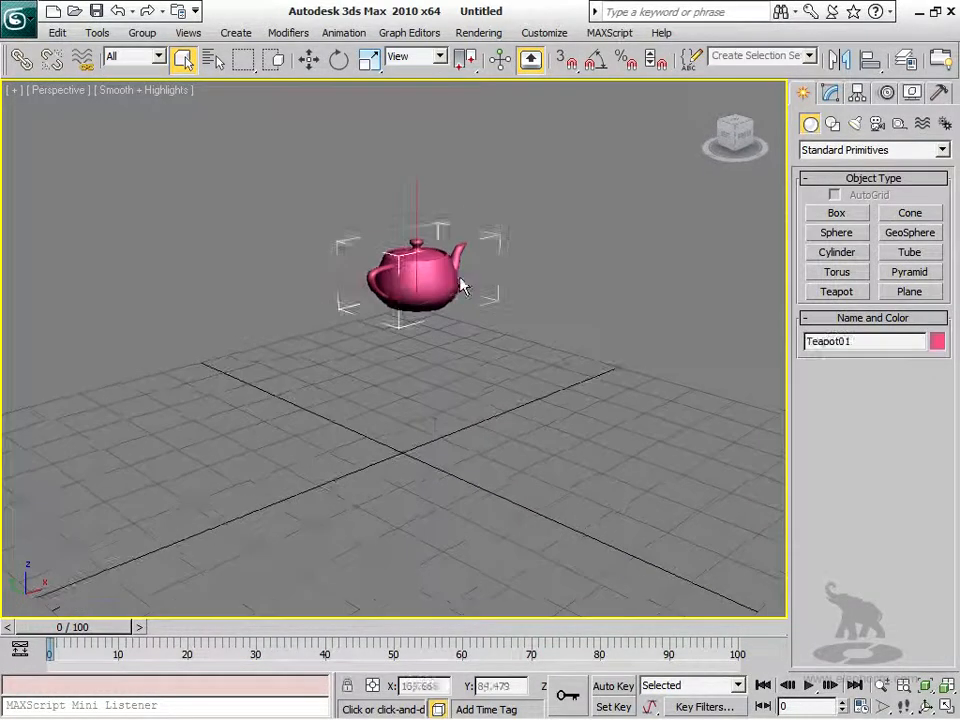
alt+middle_drag(448, 319, 435, 424)
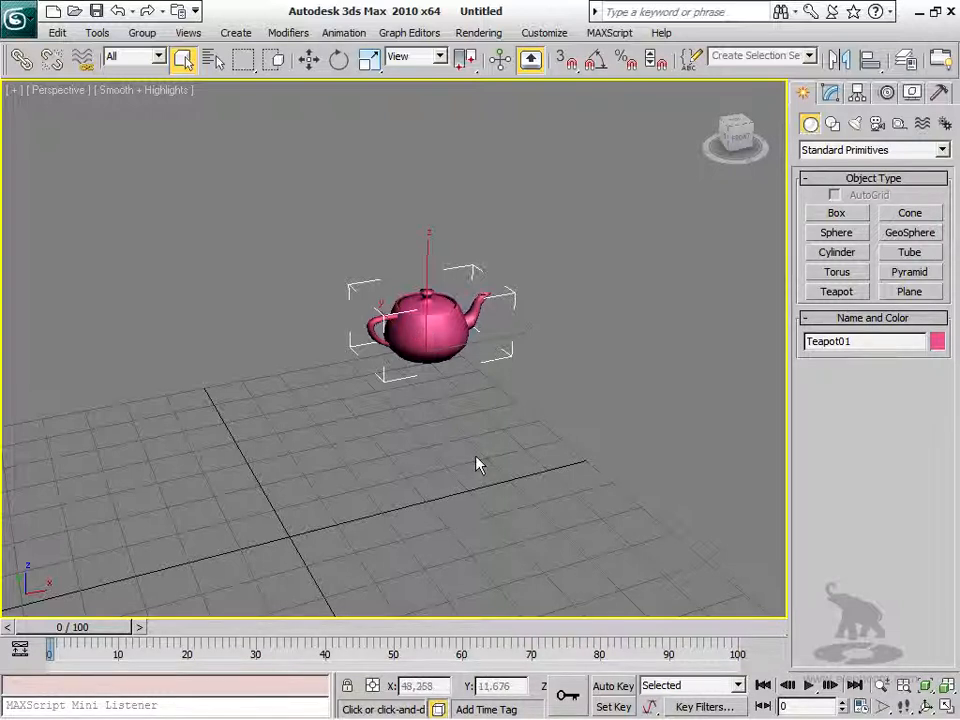
Switch the Perspective viewport from shaded to Wireframe display and view the teapot's mesh up close.
key(F3)
key(F3)
key(F3)
key(F3)
key(F3)
key(F3)
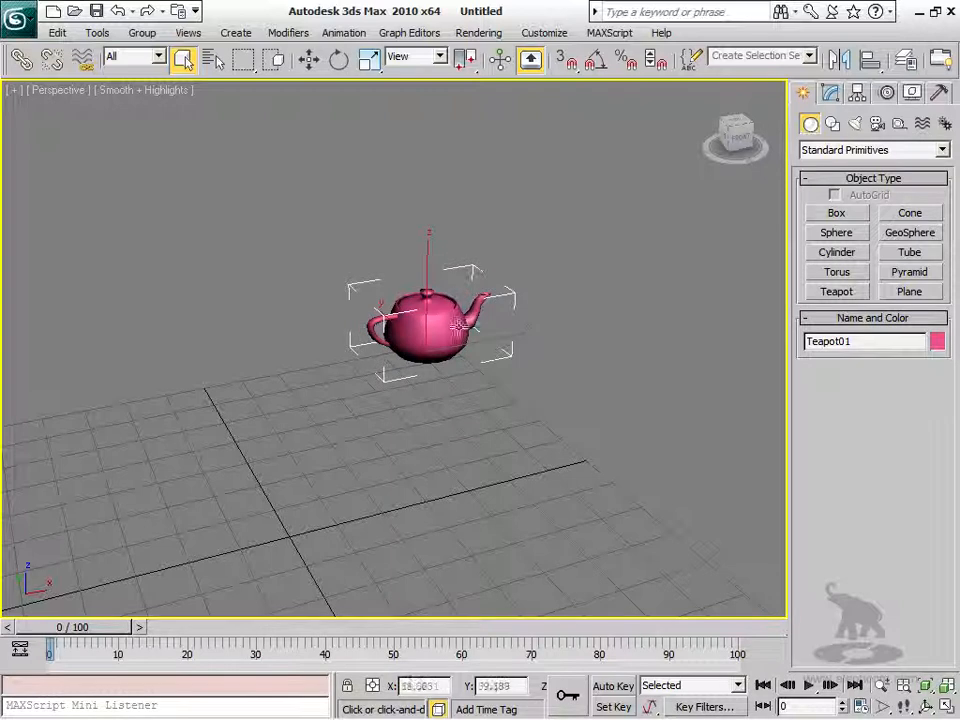
key(F3)
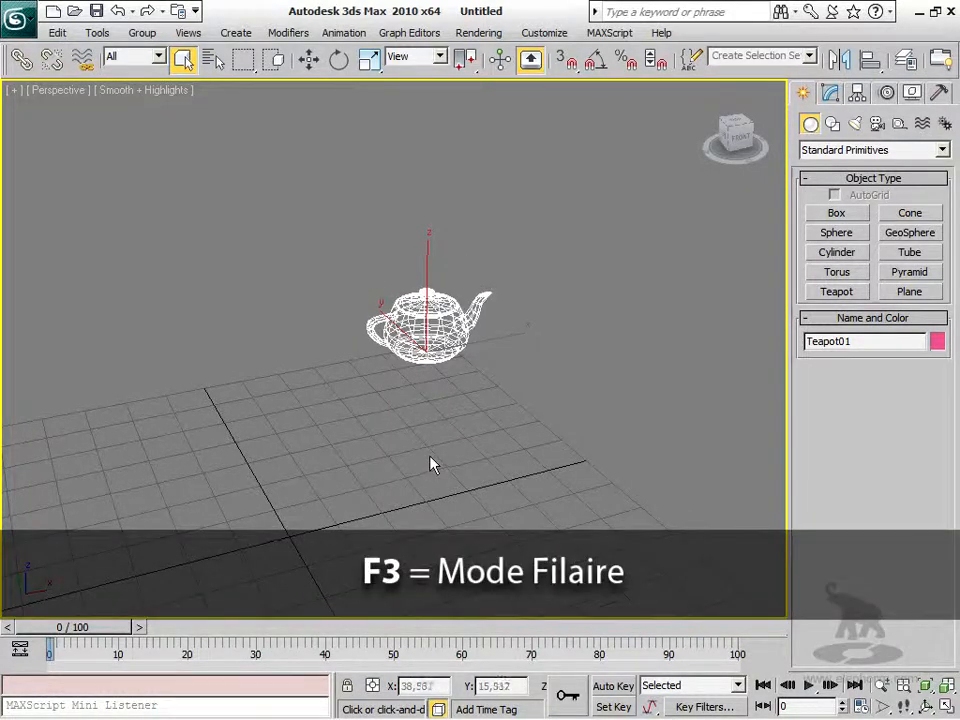
scroll(431, 463, up, 5)
scroll(431, 463, up, 1)
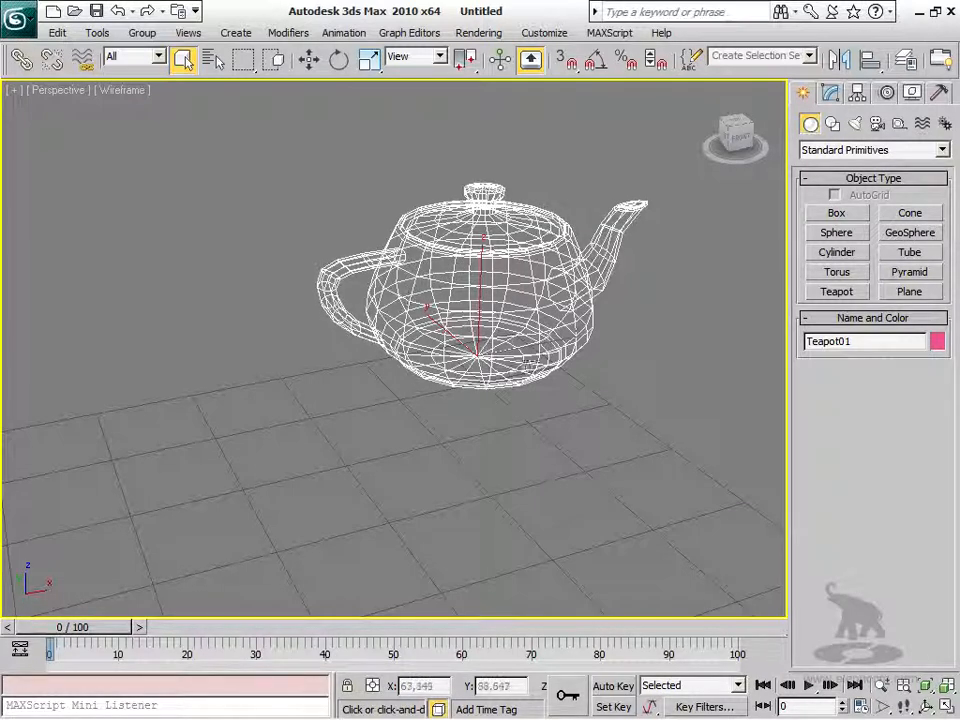
Compare shaded and wireframe display, settle on Smooth + Highlights, and turn on Edged Faces for the Perspective viewport.
key(F3)
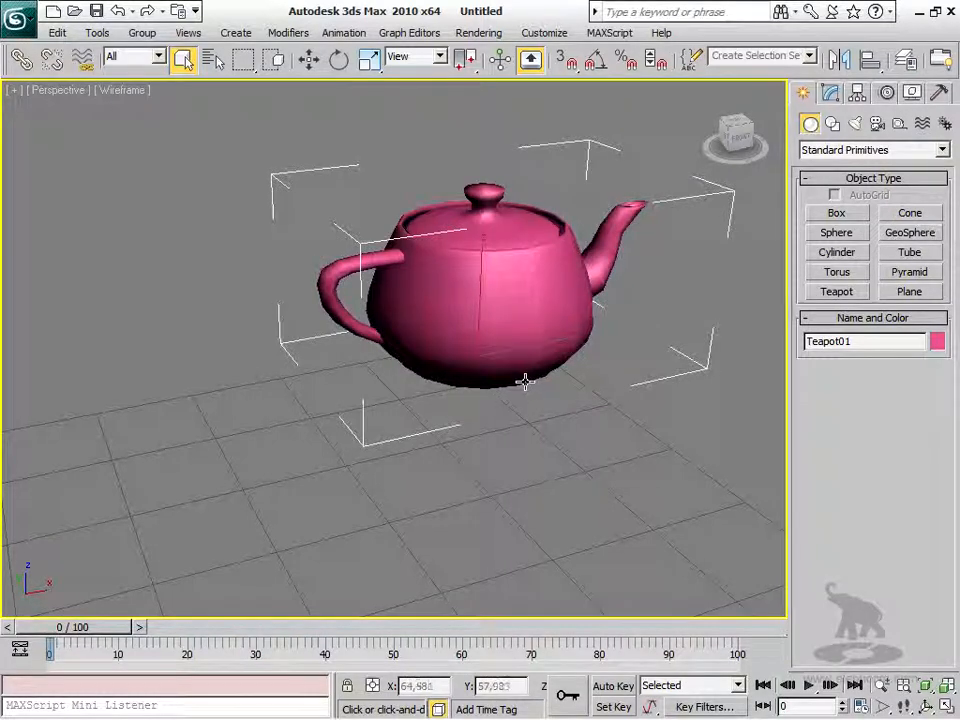
key(F3)
key(F3)
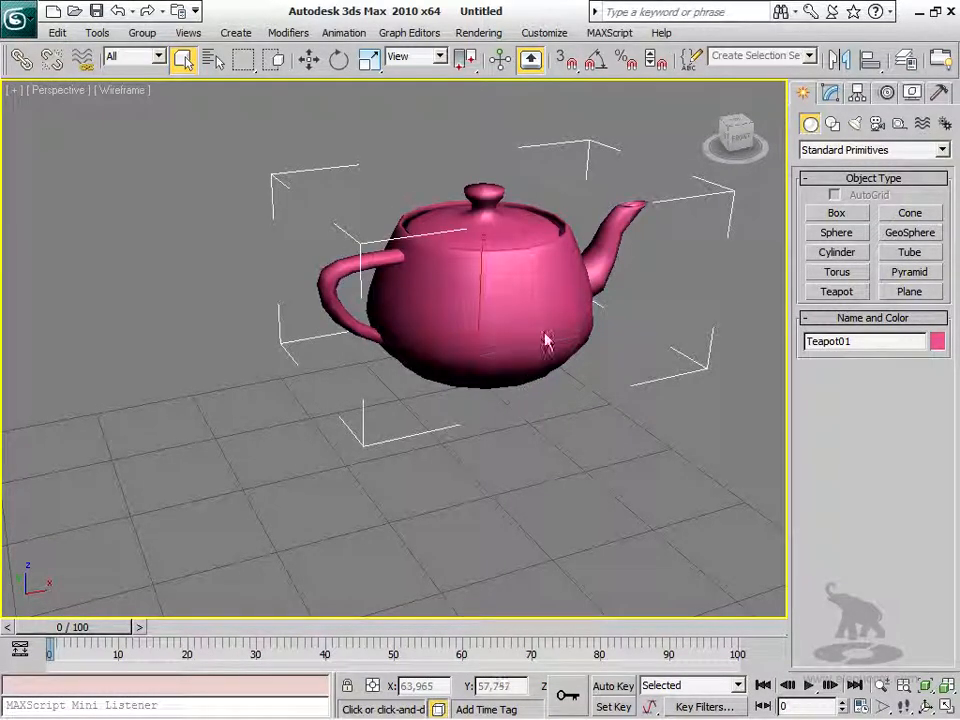
key(F3)
key(F3)
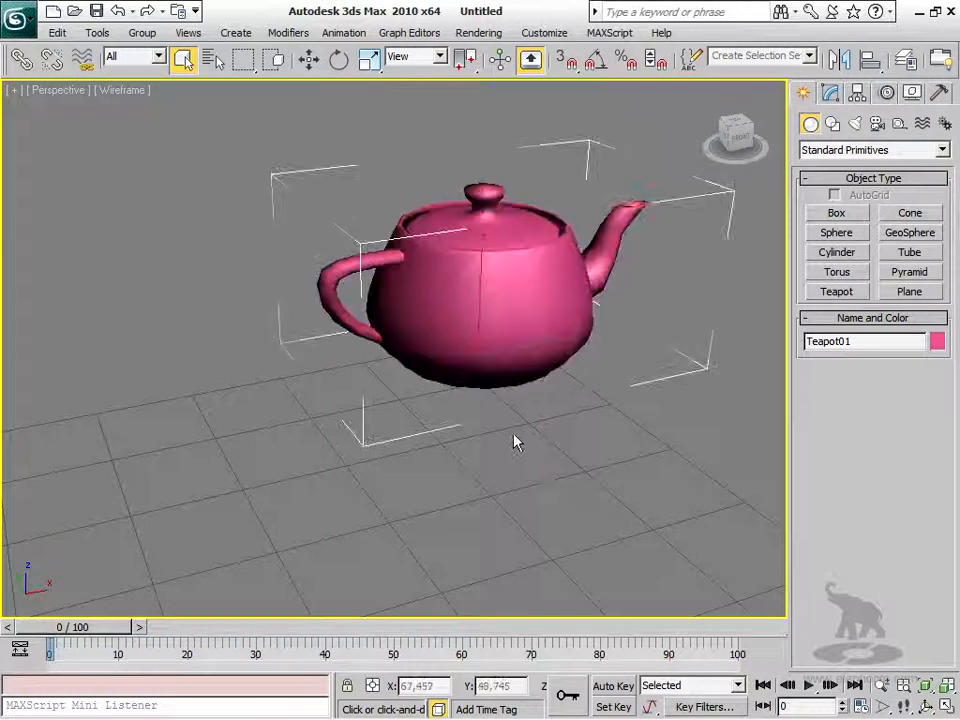
middle_drag(402, 466, 390, 471)
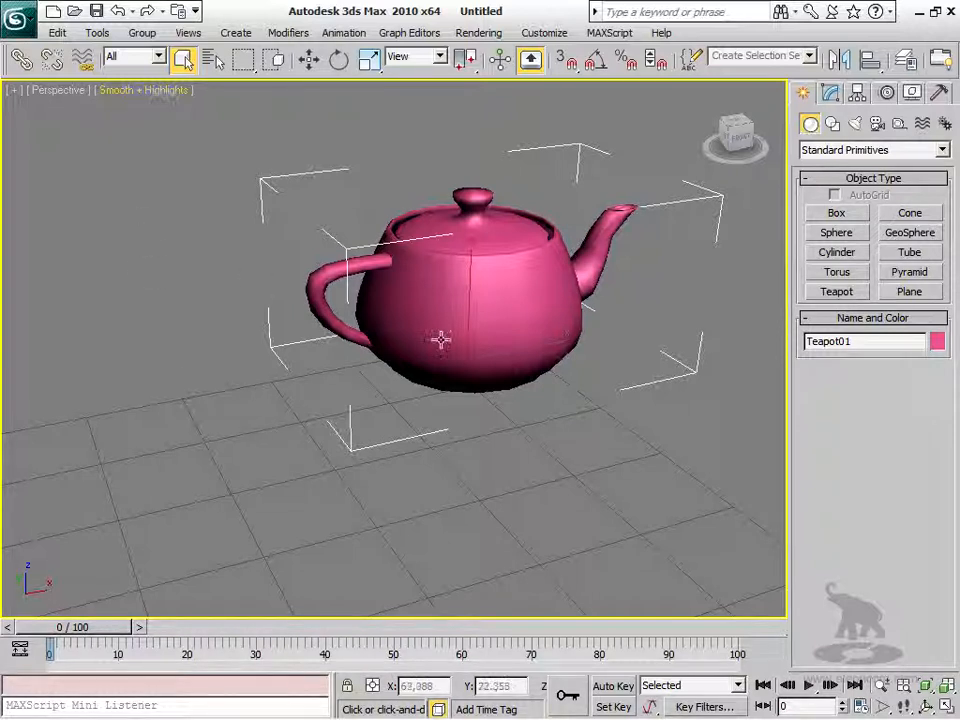
key(F3)
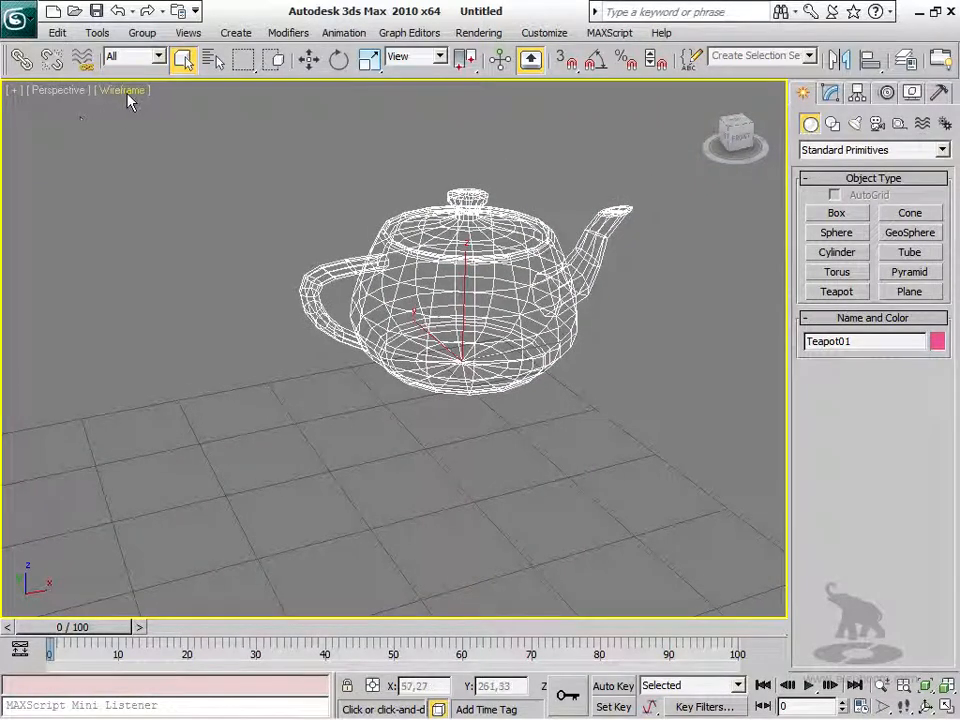
key(F3)
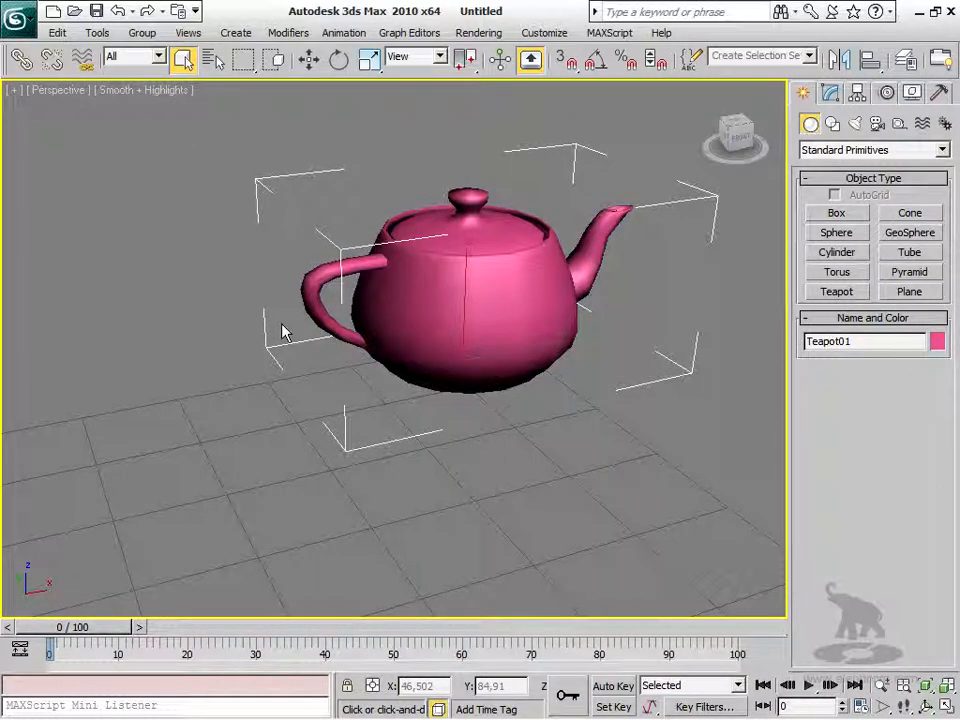
key(F4)
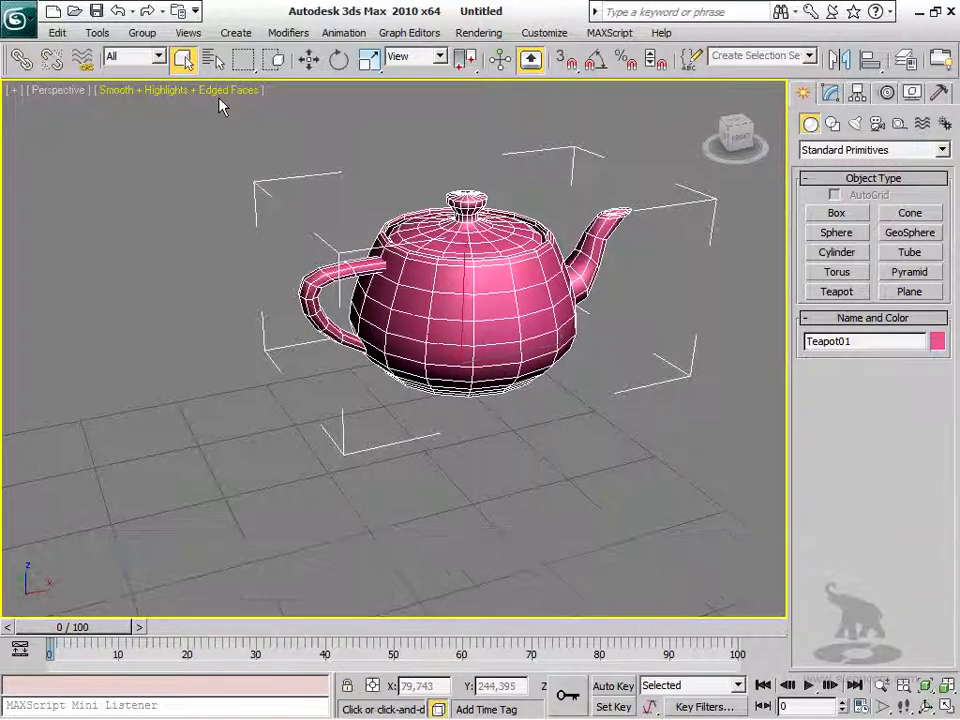
Try the Wireframe shading mode from the viewport's shading options and return to Smooth + Highlights.
click(168, 92)
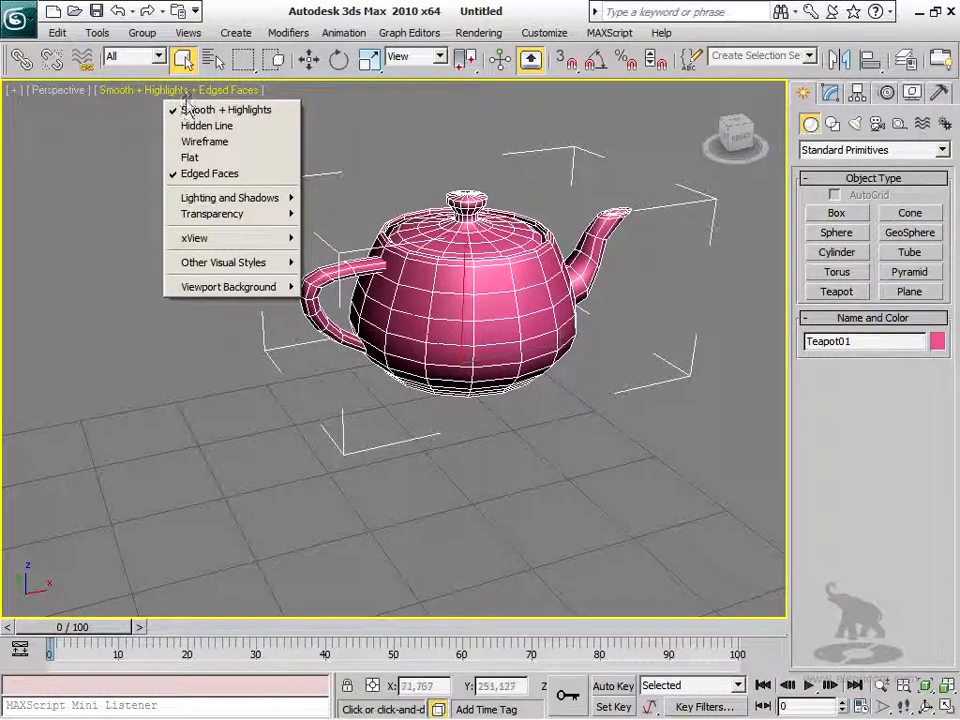
click(184, 142)
click(173, 92)
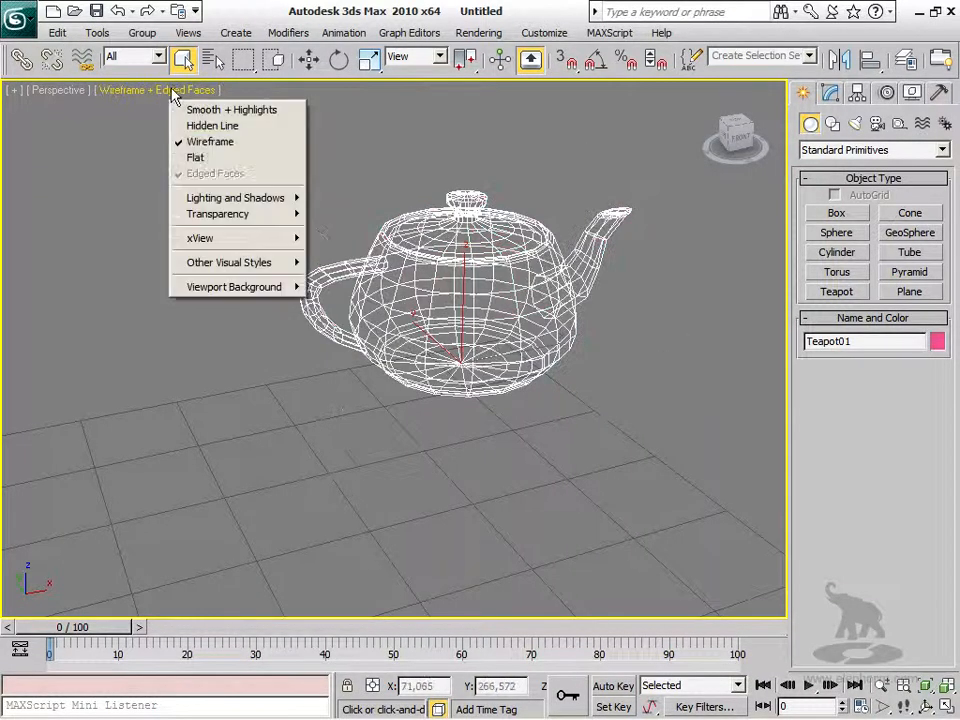
click(188, 112)
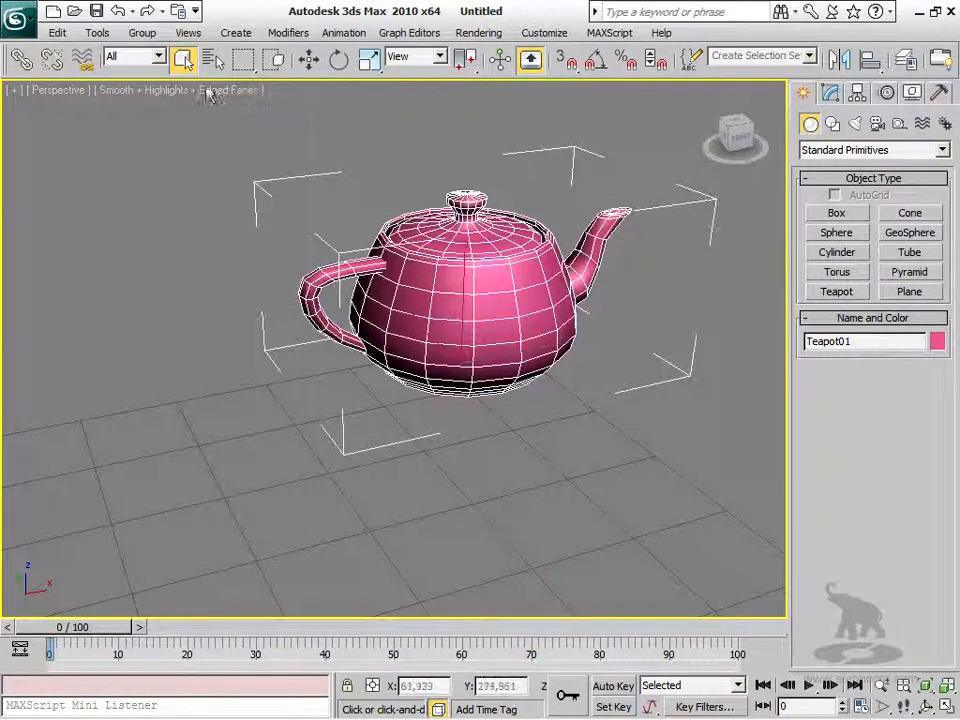
Try Flat shading on the teapot and restore Smooth + Highlights with Edged Faces.
click(190, 92)
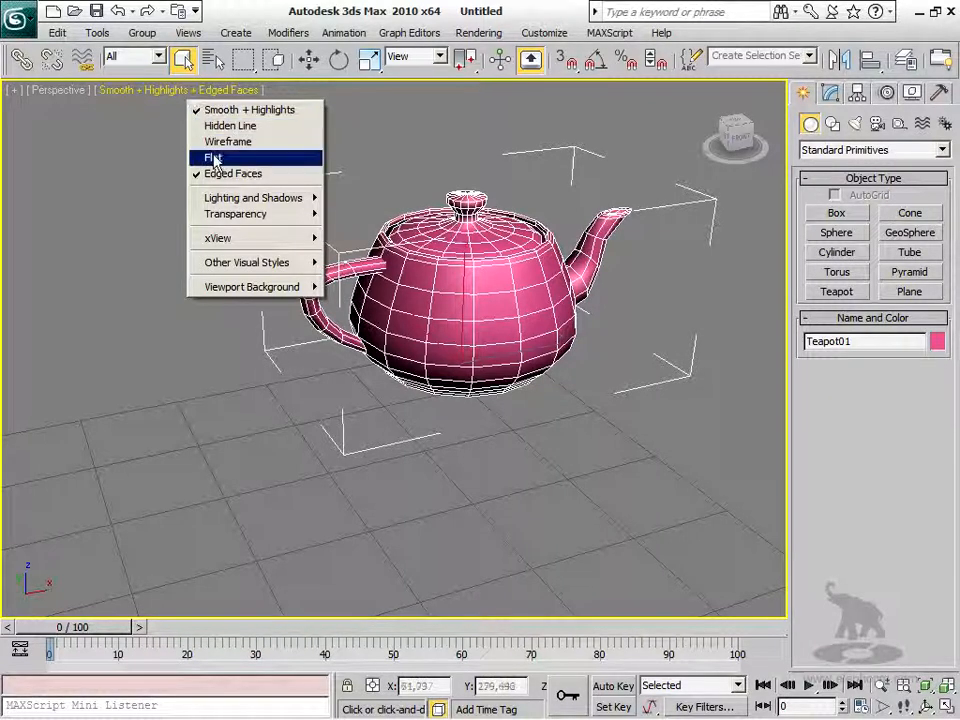
click(213, 157)
click(173, 90)
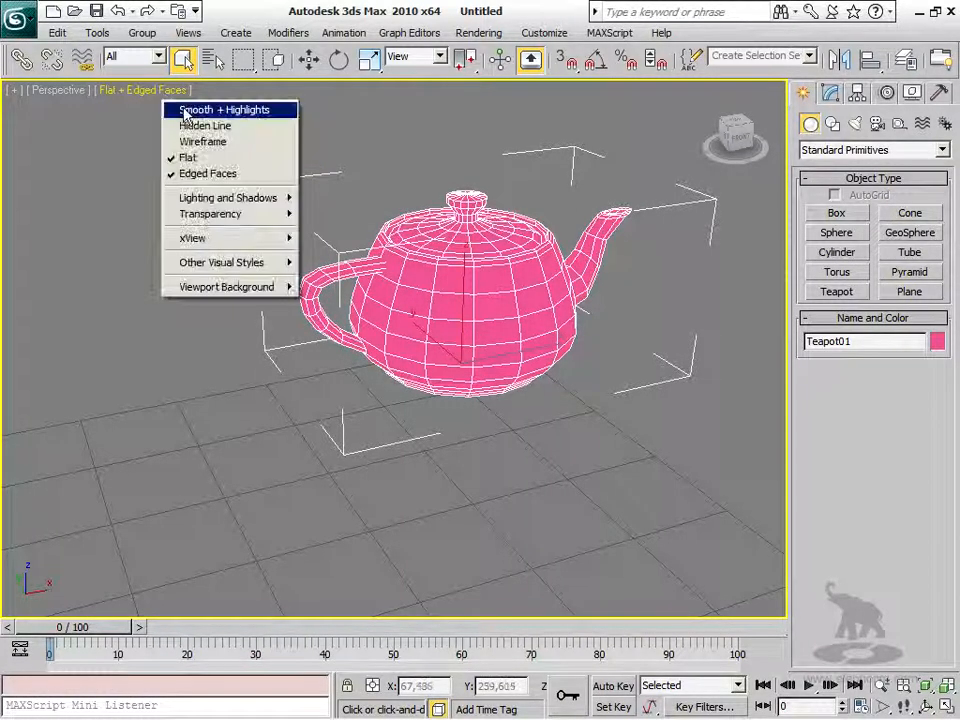
click(176, 107)
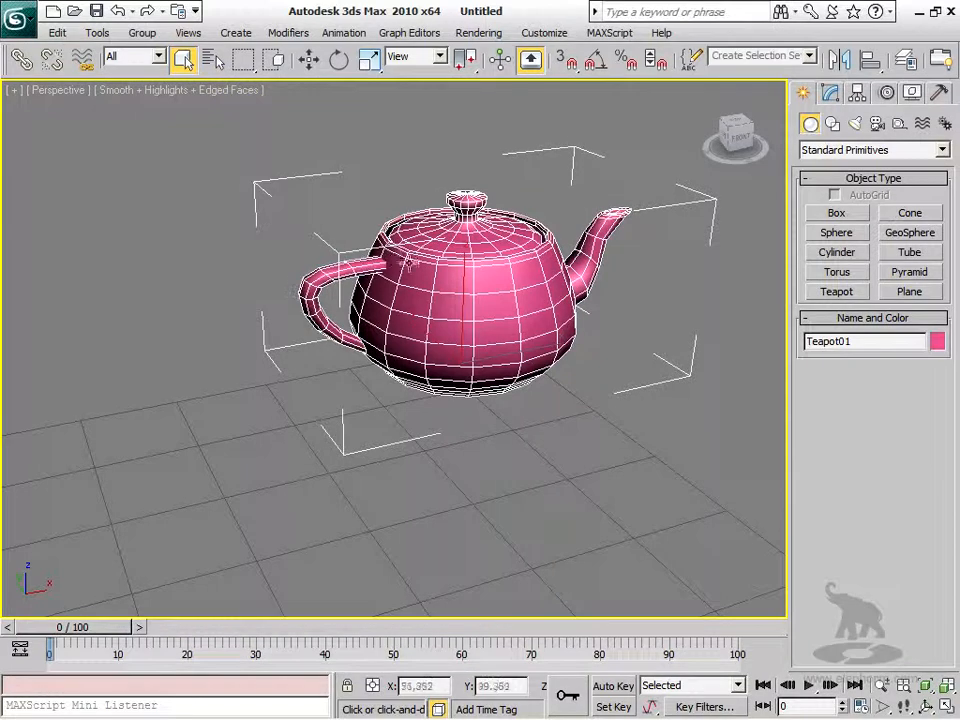
middle_drag(400, 260, 389, 263)
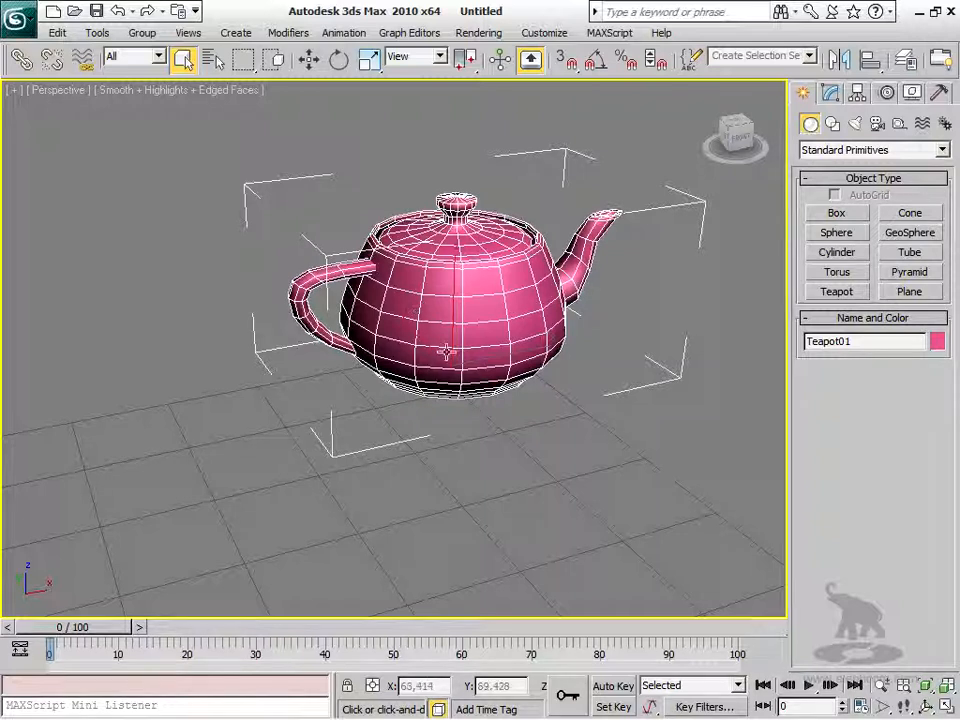
mouse_move(416, 326)
alt+middle_down()
mouse_move(426, 336)
mouse_move(439, 324)
mouse_move(430, 333)
alt+middle_up()
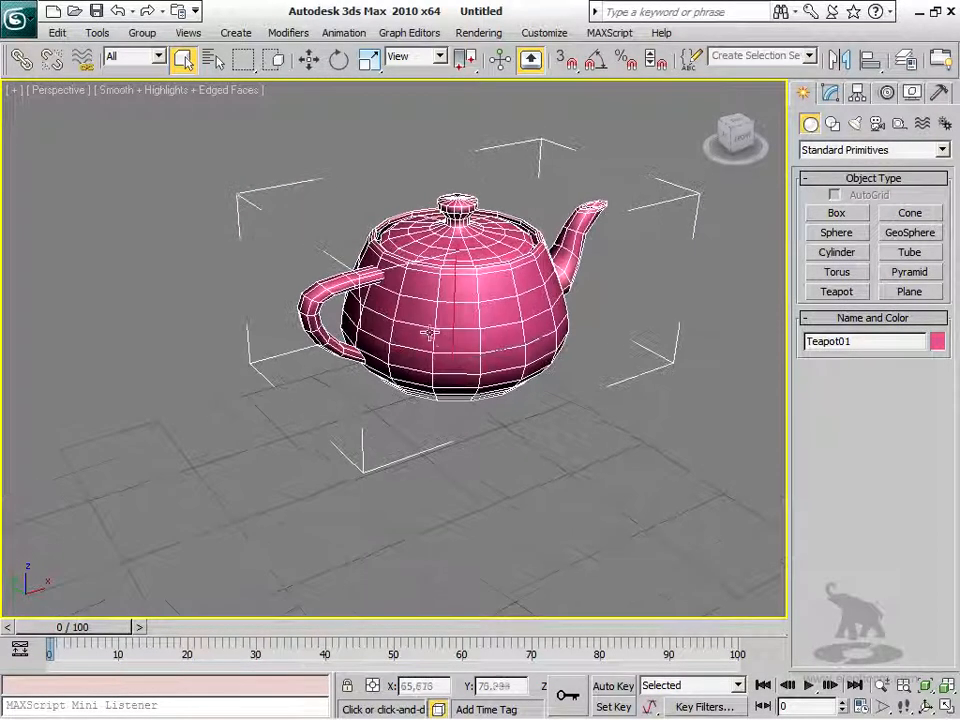
Change the maximized viewport to the Front view and back to Perspective.
click(66, 91)
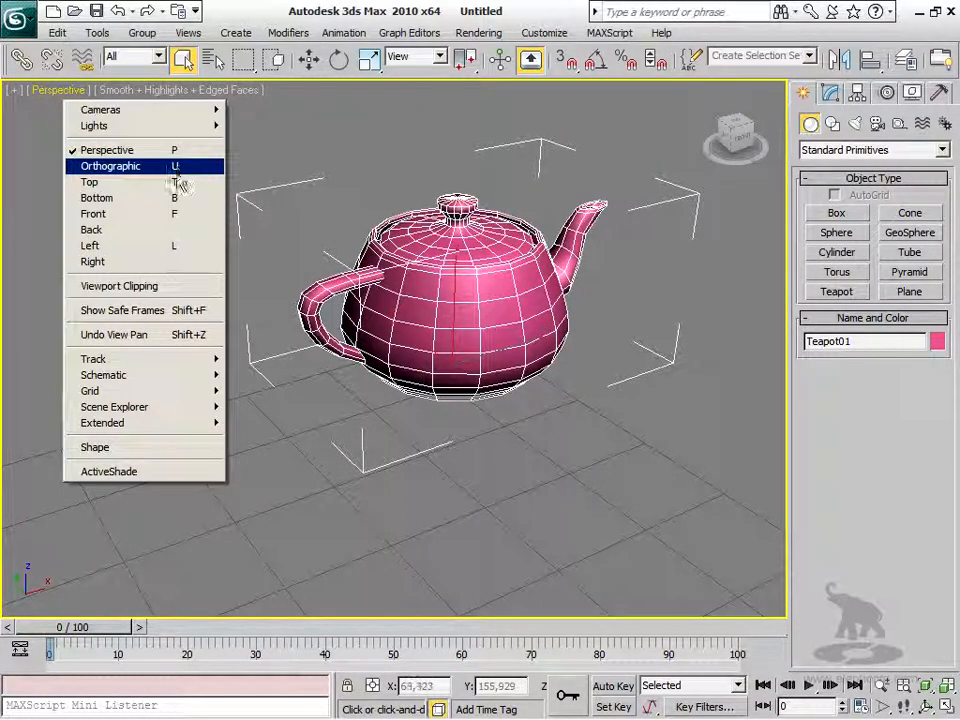
click(130, 216)
click(48, 90)
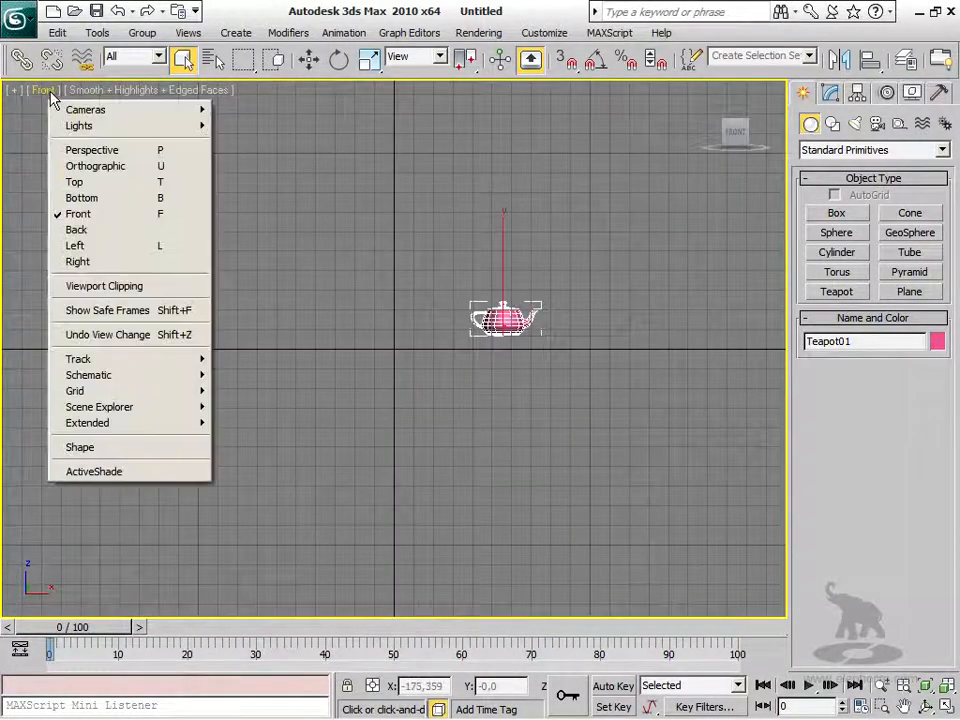
click(78, 151)
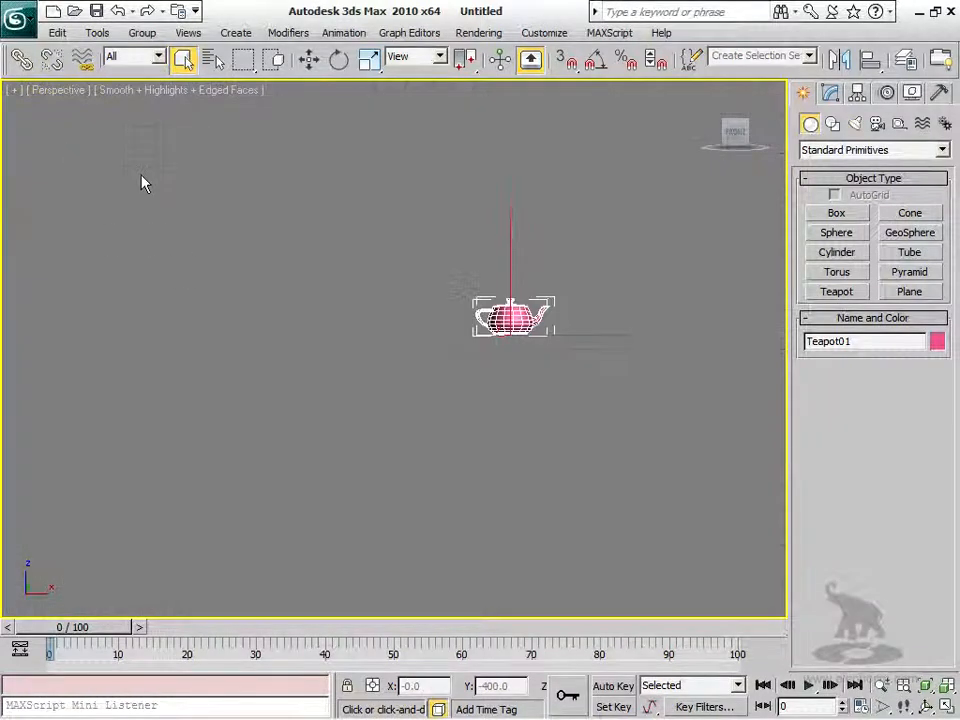
Frame the teapot and grid at an angle from above, and save this as the active Perspective view.
scroll(624, 450, up, 5)
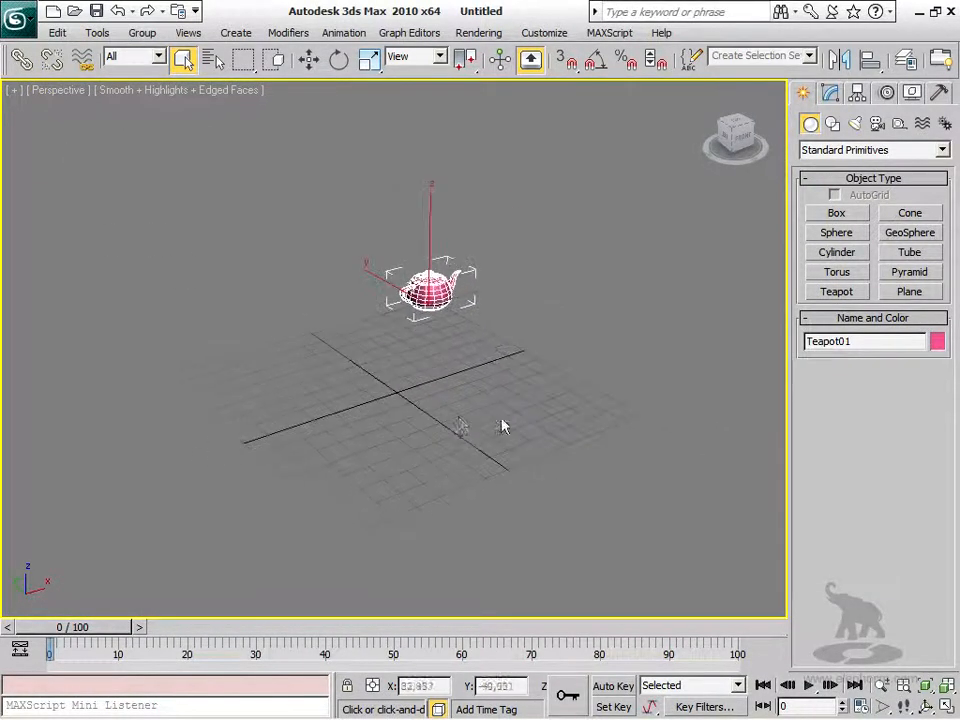
alt+middle_drag(458, 292, 467, 306)
alt+middle_drag(428, 380, 463, 439)
scroll(463, 439, up, 4)
middle_drag(405, 210, 317, 158)
alt+middle_drag(358, 285, 377, 328)
scroll(377, 328, up, 2)
middle_drag(436, 351, 368, 352)
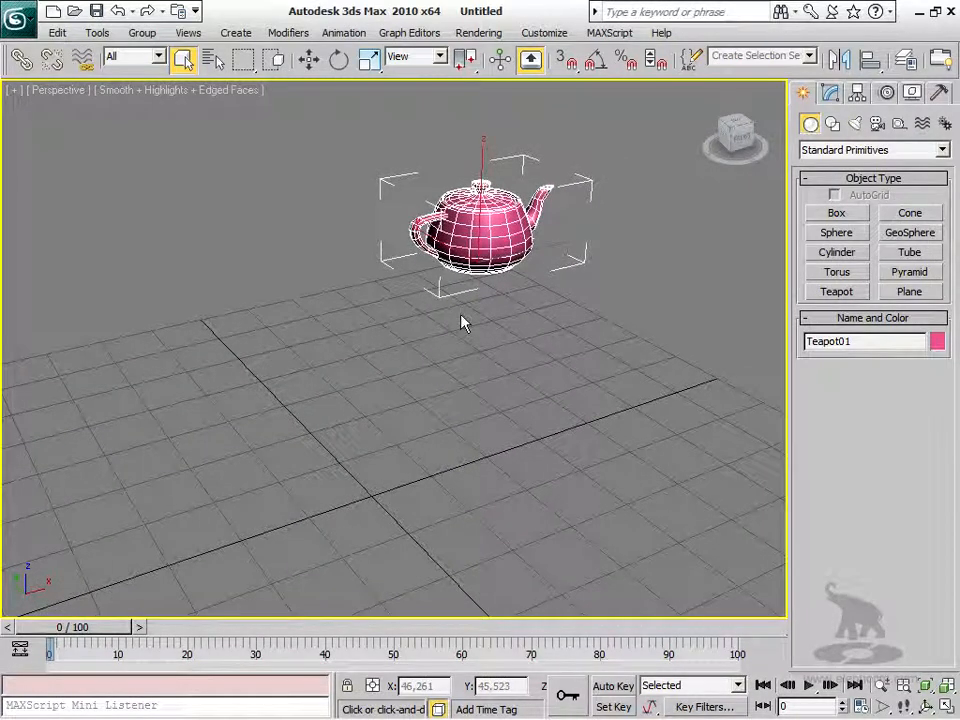
click(190, 33)
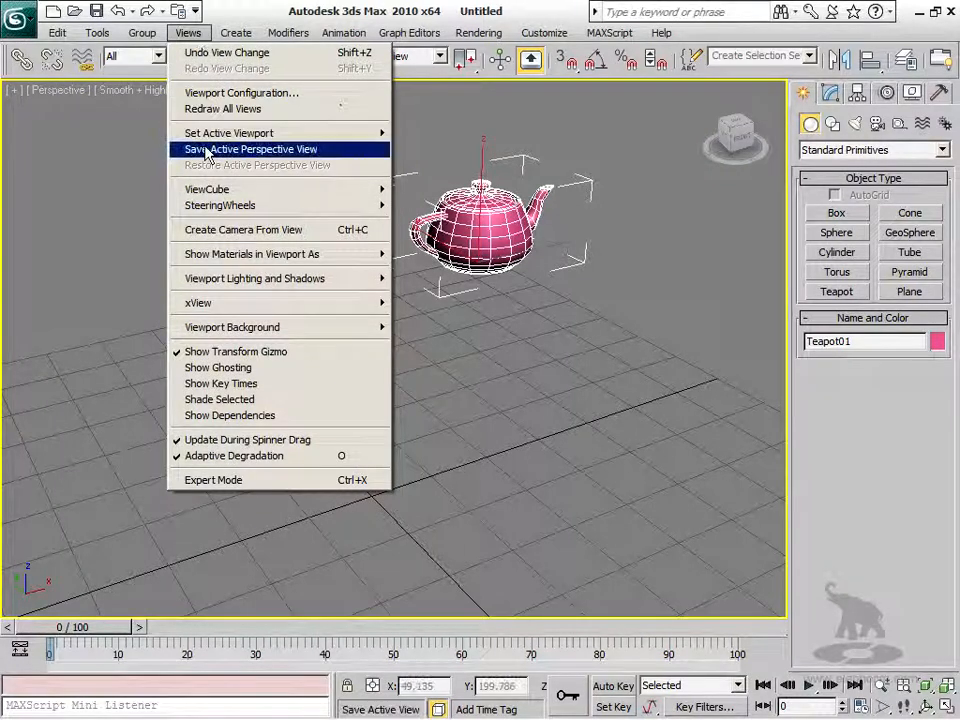
click(277, 151)
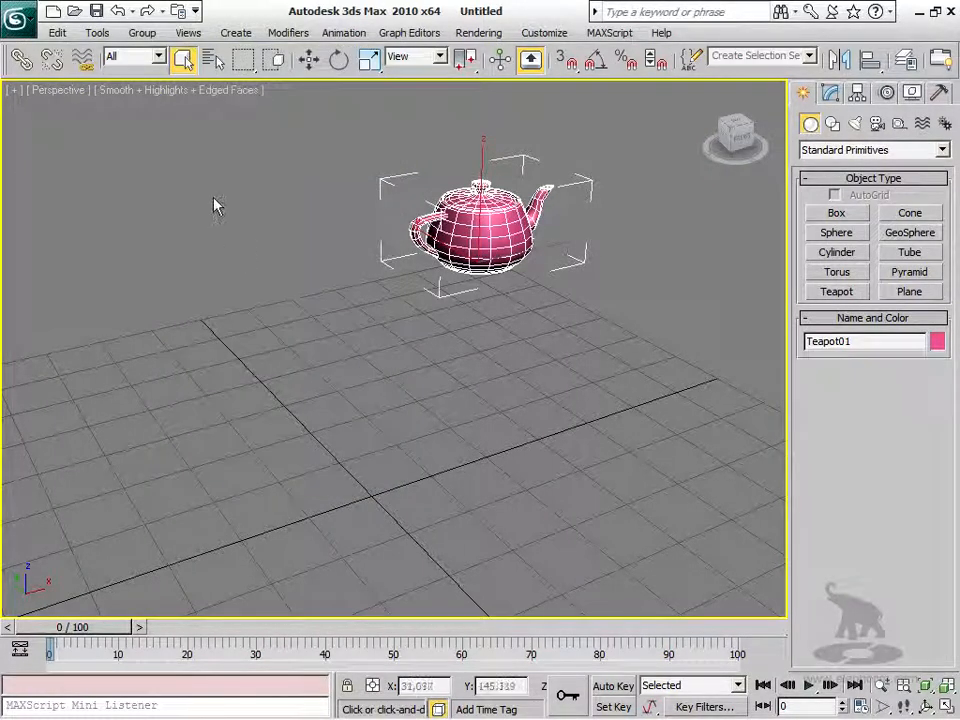
Switch to the Front view and back to Perspective, and restore the saved Perspective view.
key(f)
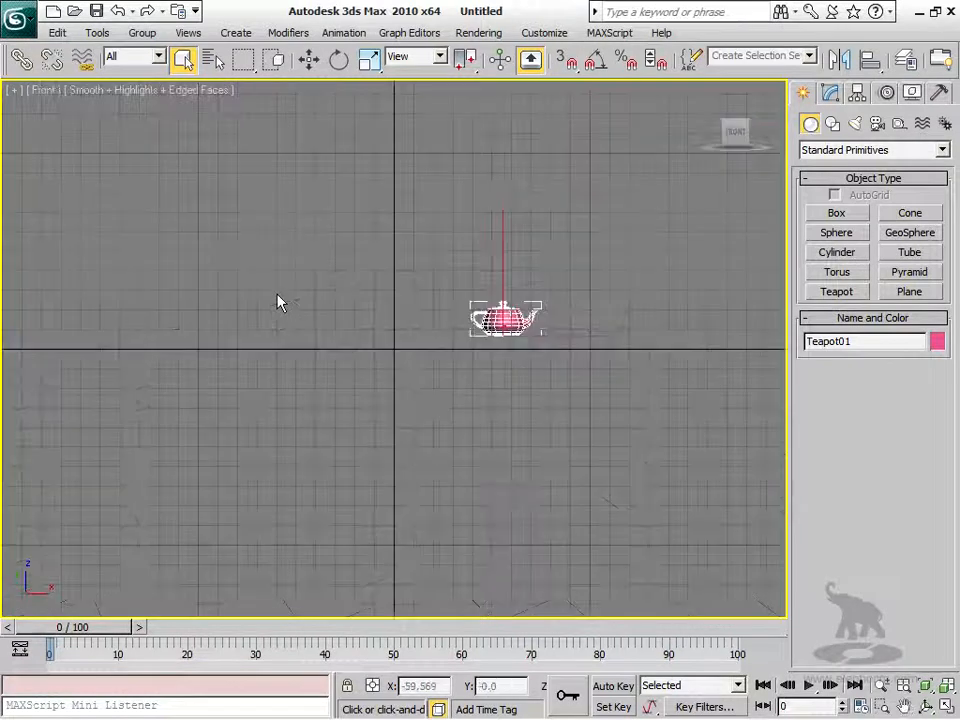
key(p)
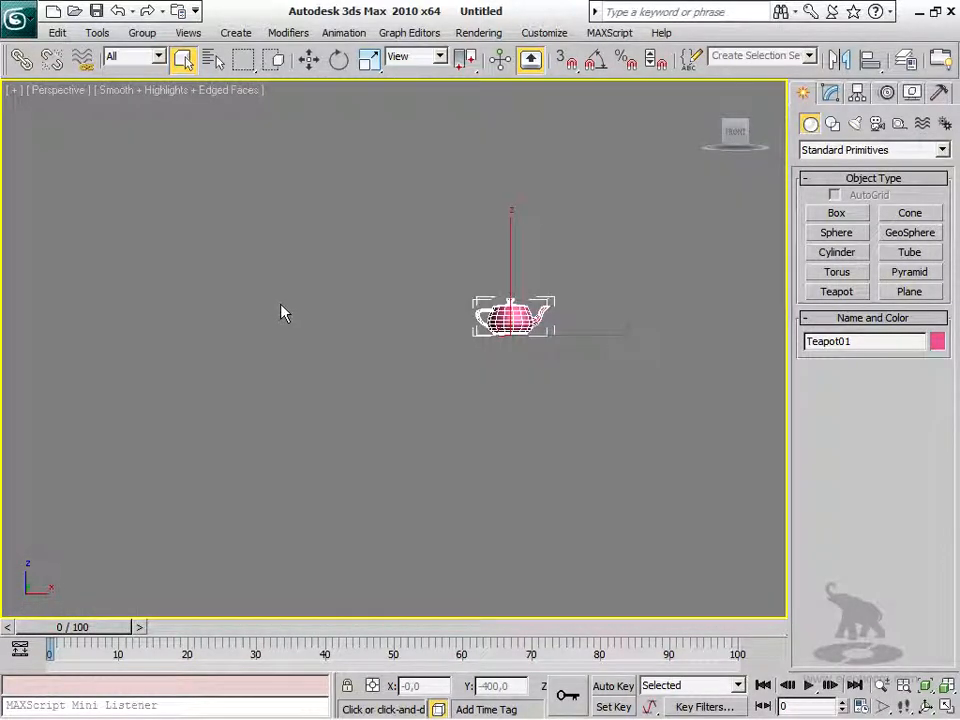
click(188, 33)
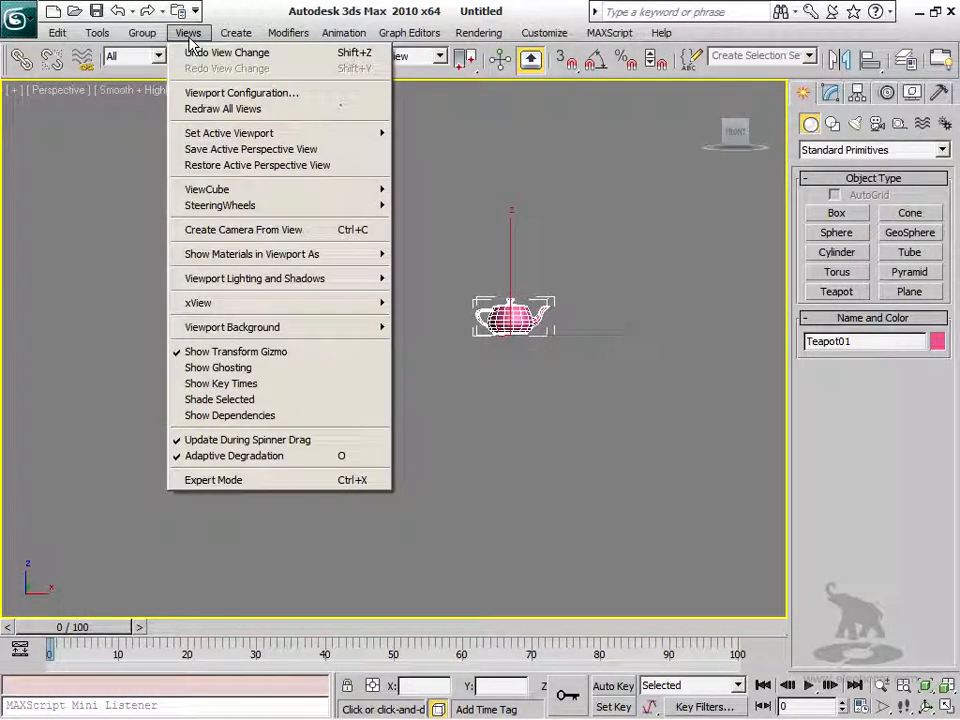
click(225, 165)
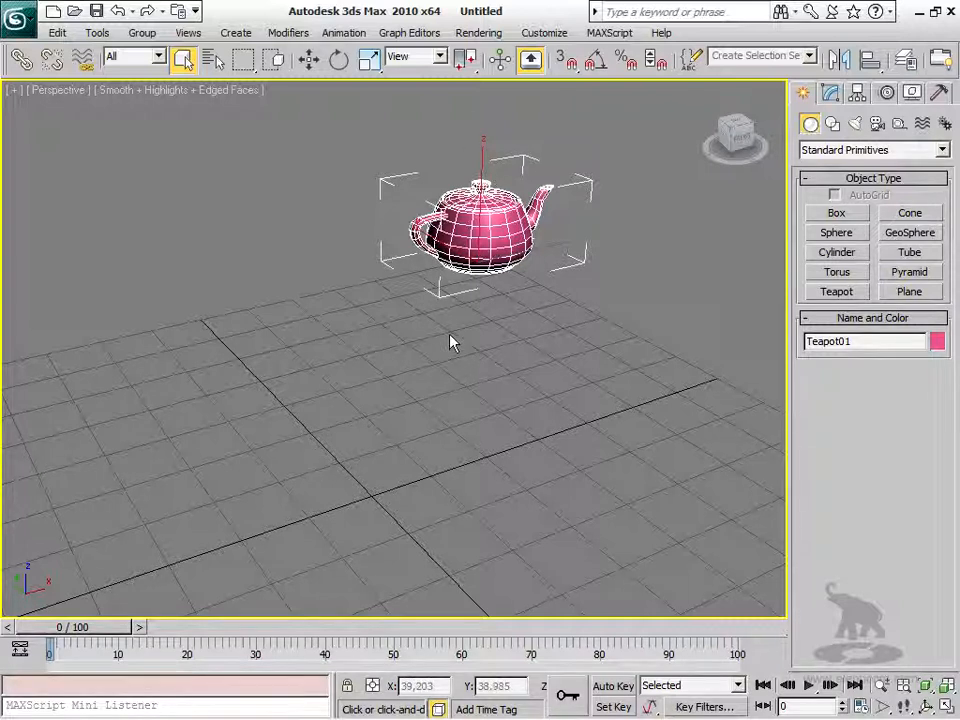
Toggle edged faces, wireframe shading and selection brackets on the teapot, and restore each display setting.
key(F4)
key(F3)
key(j)
key(F3)
key(j)
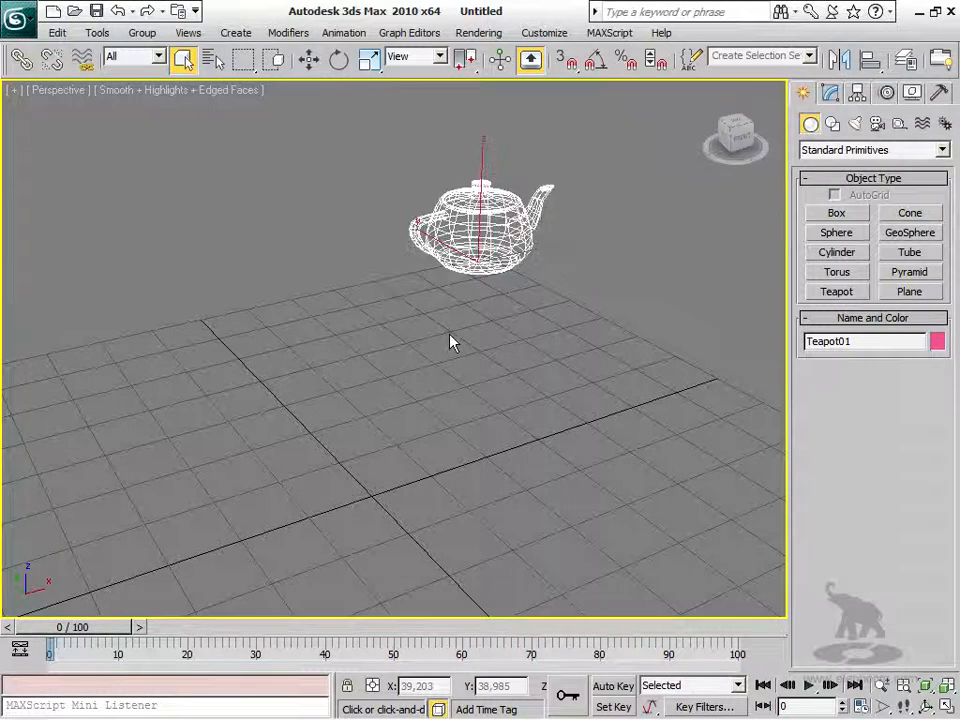
key(F4)
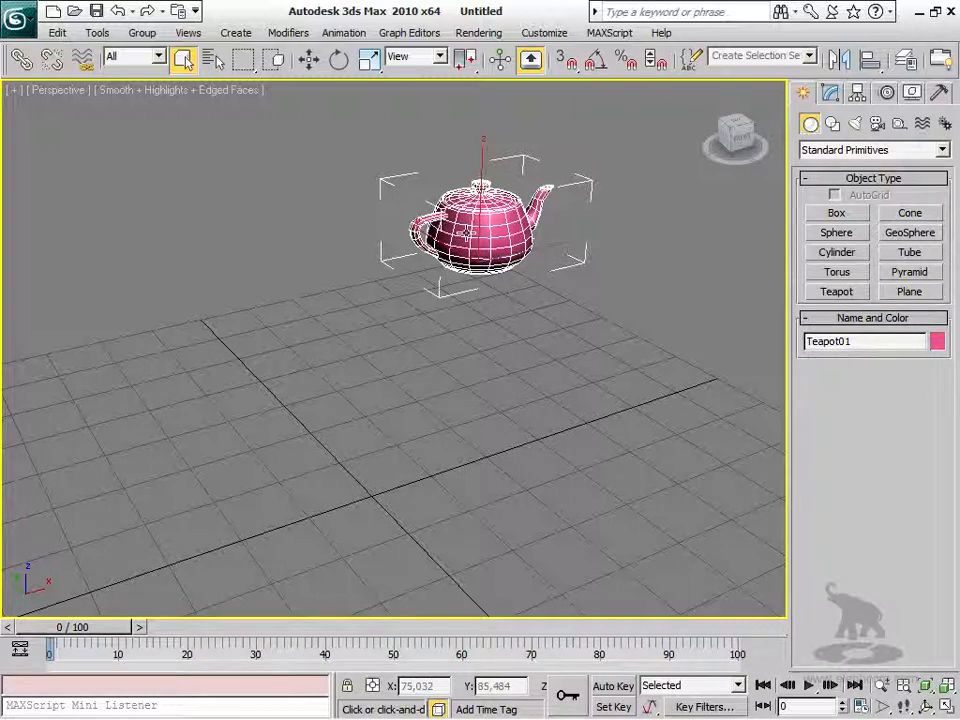
Move the teapot along its axes and planes with the Move tool to about X 35.92, Y 37.06.
key(w)
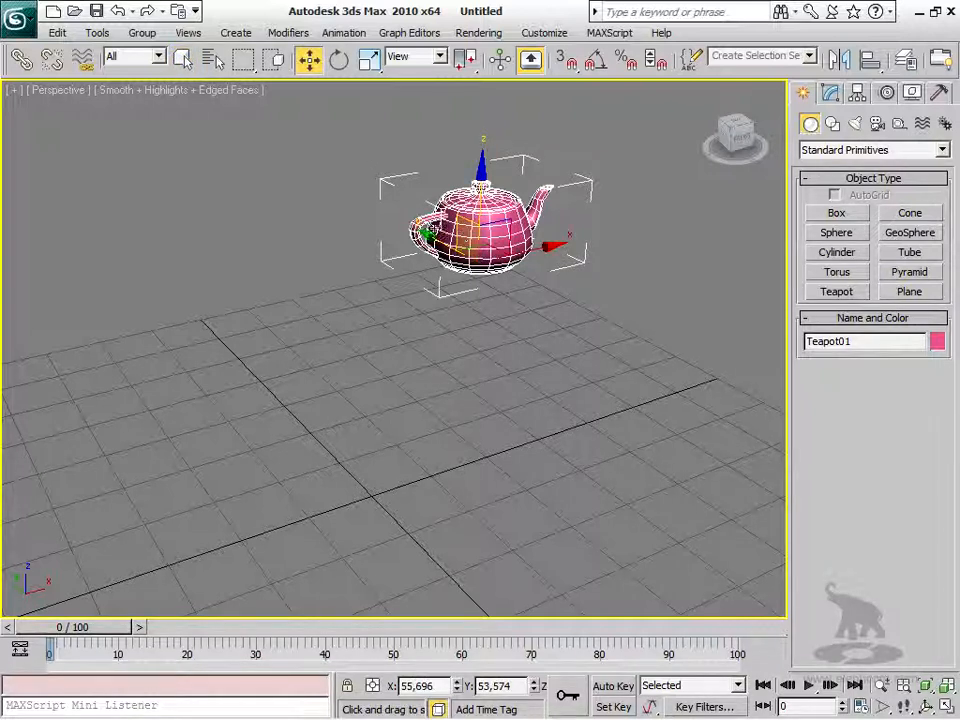
drag(535, 255, 324, 212)
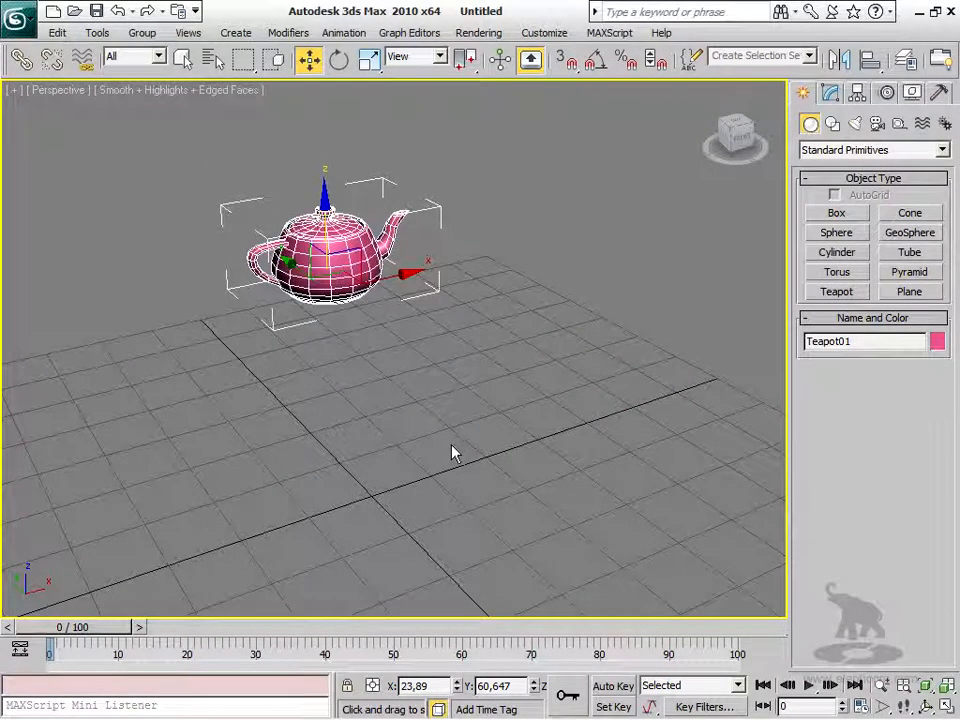
drag(395, 275, 561, 239)
drag(502, 244, 449, 215)
drag(458, 213, 466, 305)
right_click(466, 305)
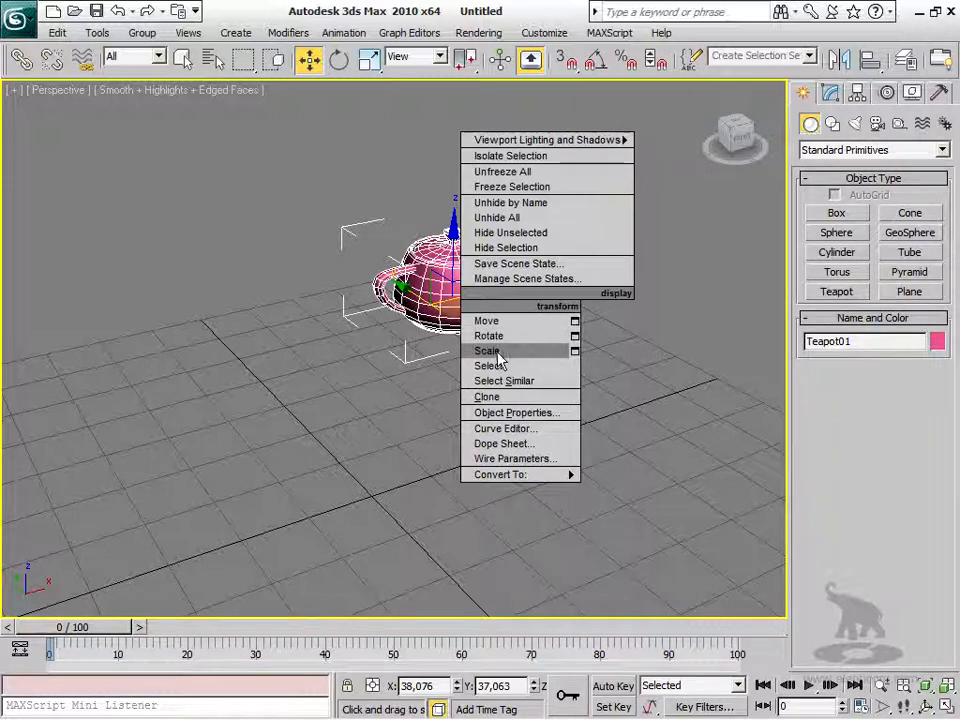
click(413, 291)
mouse_move(501, 303)
mouse_down()
mouse_move(422, 315)
mouse_move(491, 304)
mouse_up()
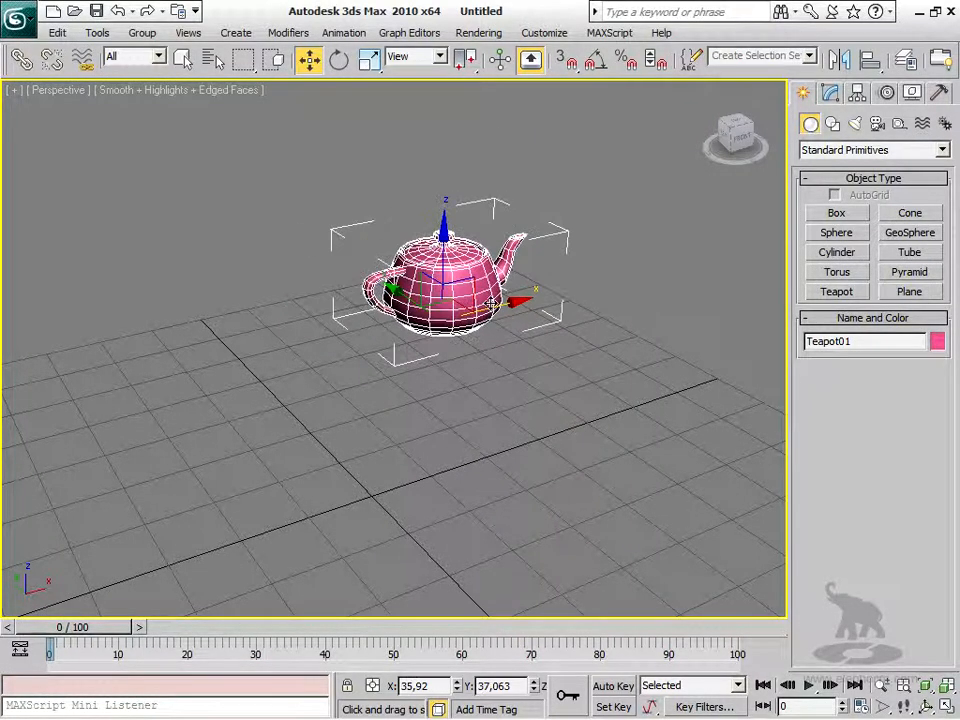
Undo the latest teapot moves one by one, and redo them up to the position X 38.076, Y 37.063.
key(ctrl+z)
key(ctrl+z)
key(ctrl+z)
key(ctrl+z)
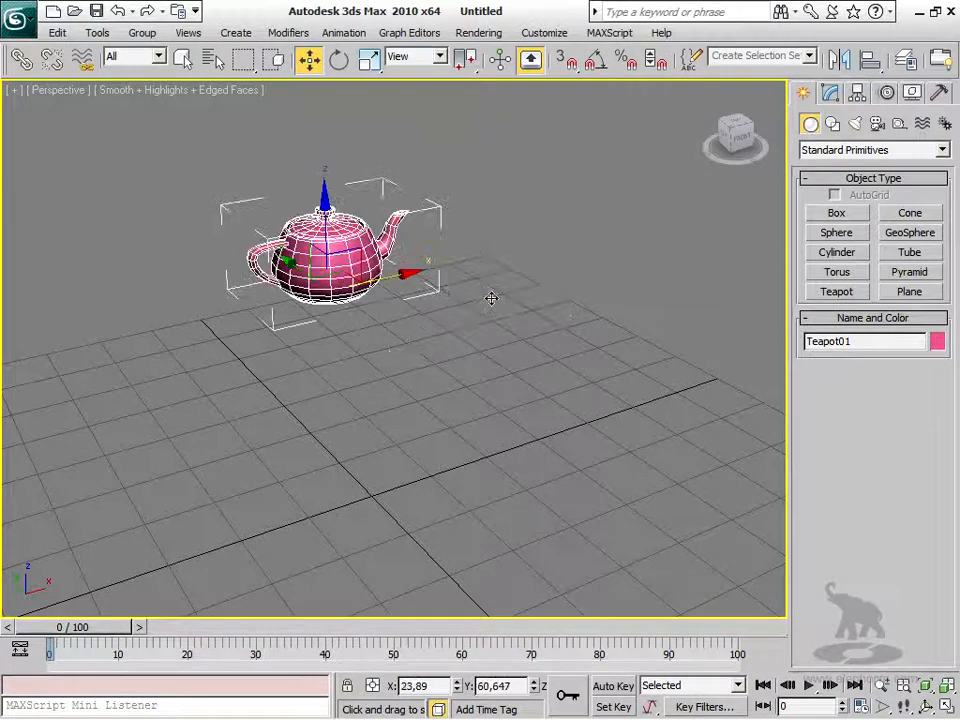
key(ctrl+z)
key(ctrl+z)
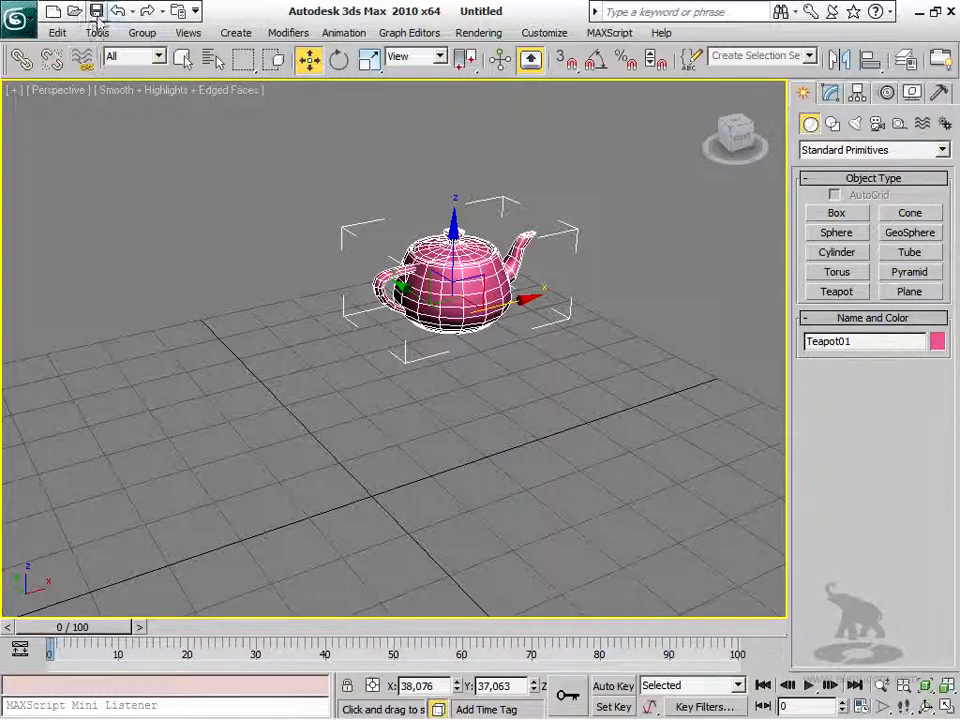
Undo a whole series of commands at once from the undo history, and redo them all from the redo history.
click(132, 12)
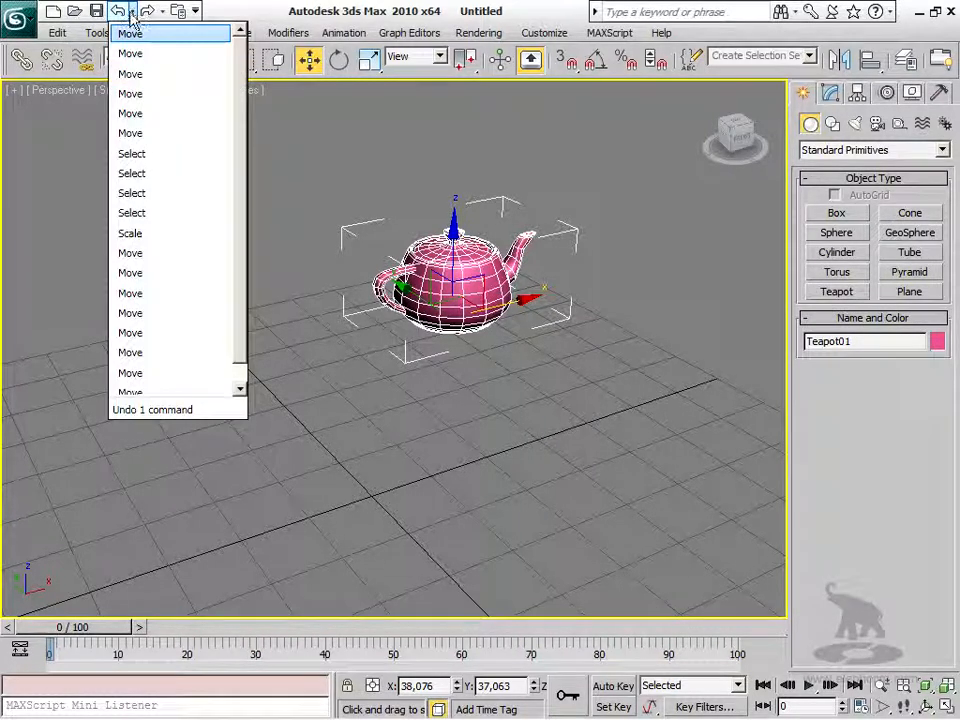
click(153, 356)
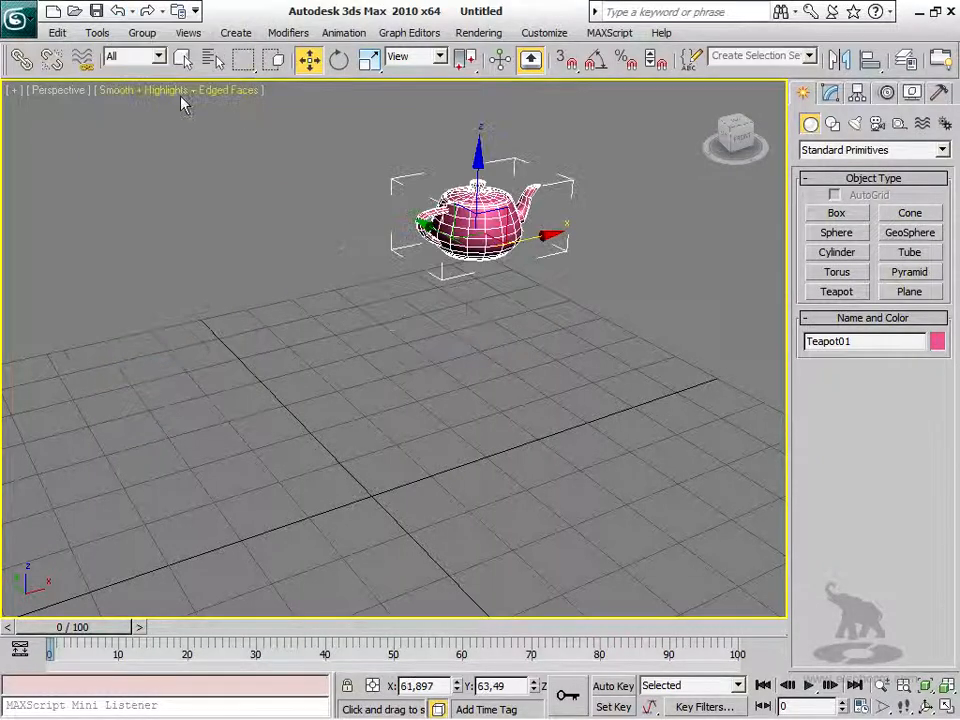
click(146, 12)
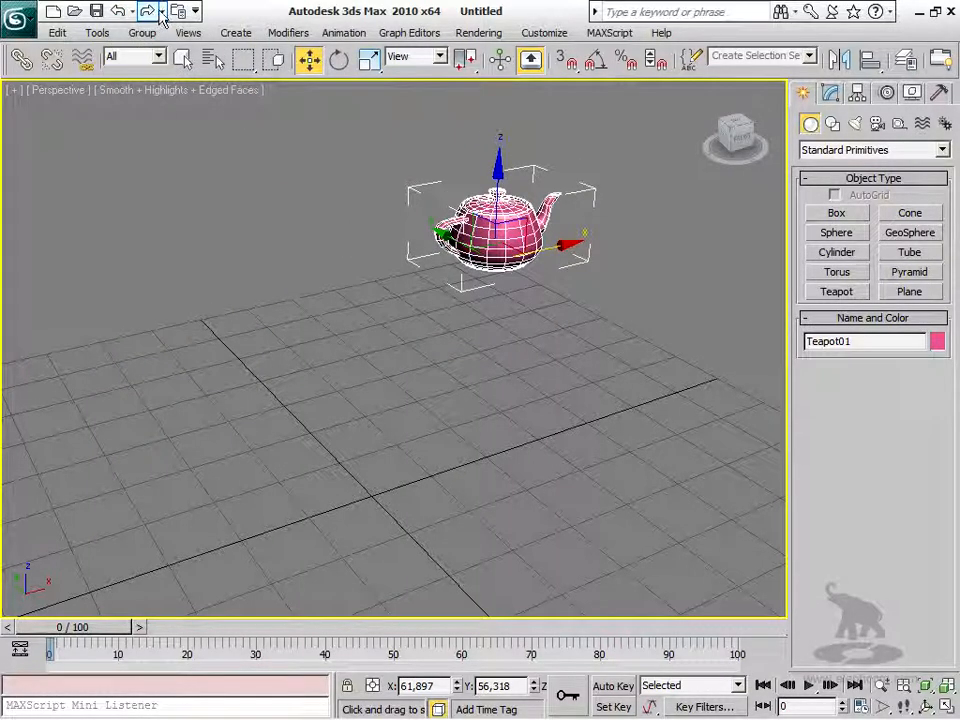
click(161, 12)
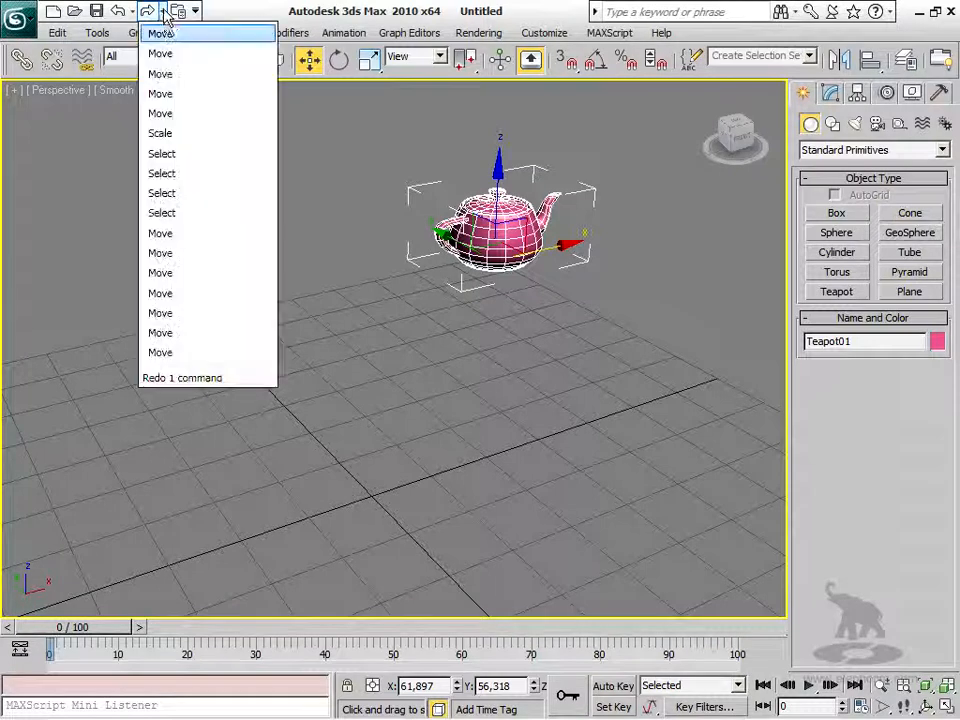
click(174, 353)
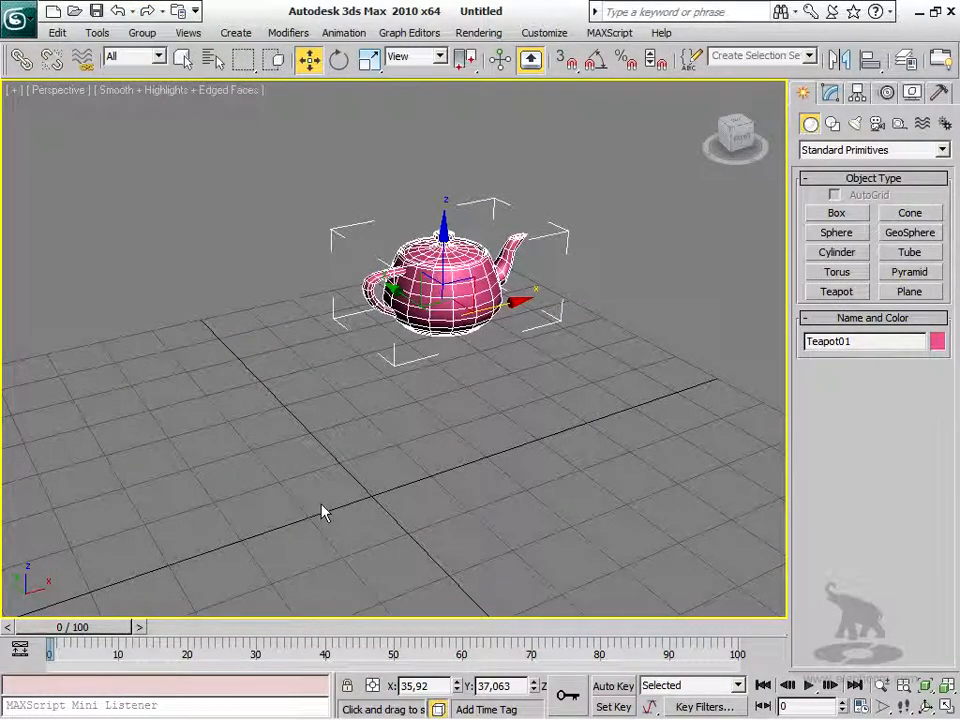
Undo the last teapot move, and open the undo history and cancel it without undoing more commands.
click(119, 11)
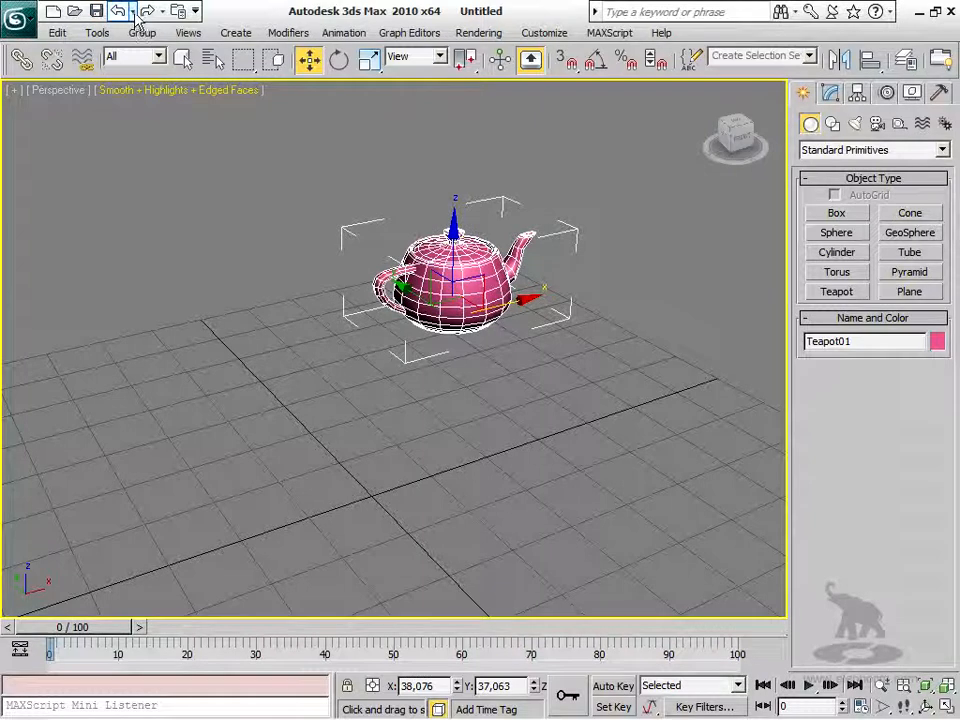
click(133, 12)
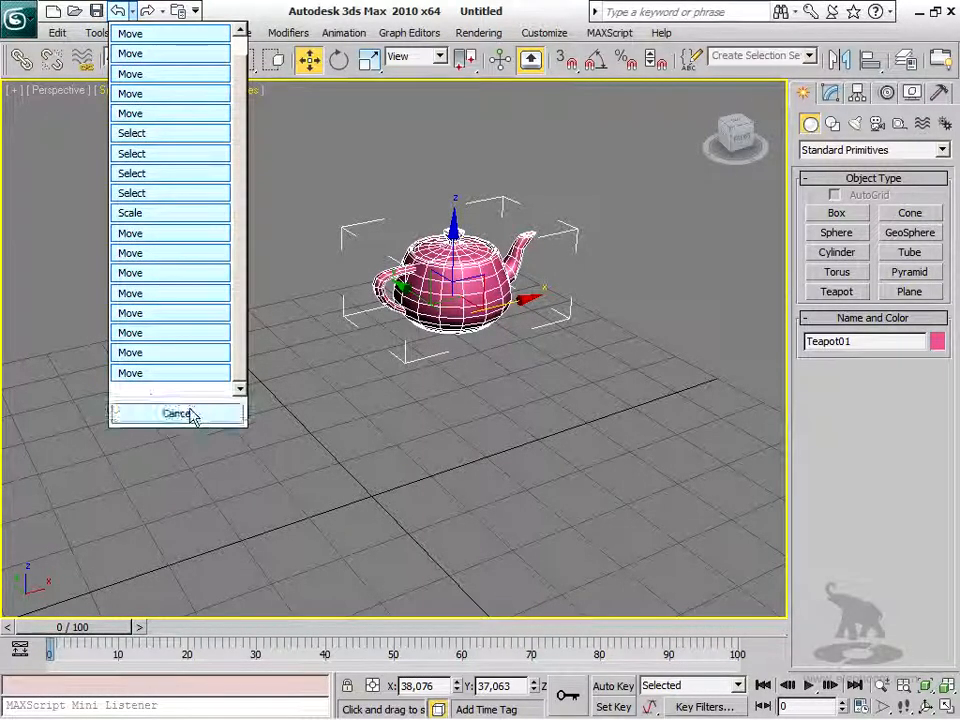
click(193, 416)
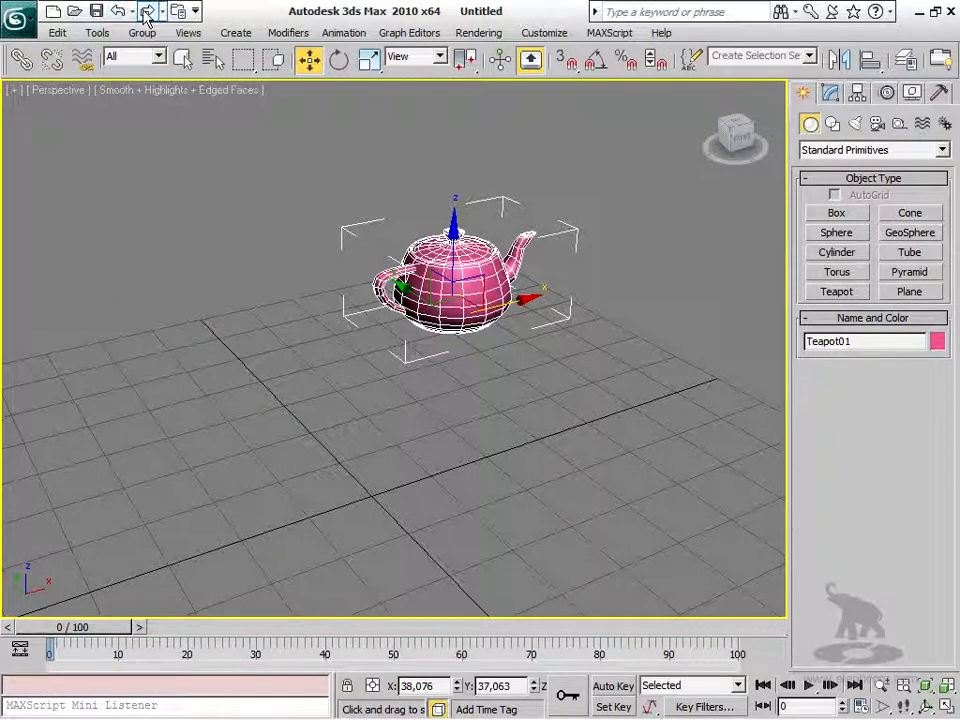
Move the teapot along X to about 18.62, and widen the status bar area to expose all three coordinate fields.
middle_drag(490, 390, 508, 358)
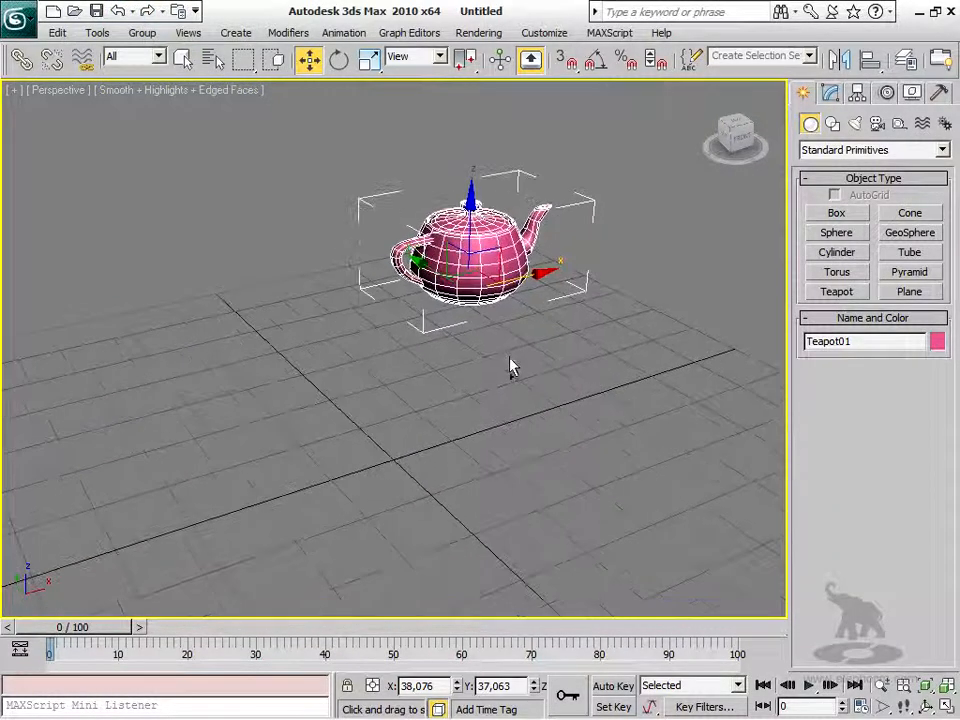
scroll(508, 365, down, 4)
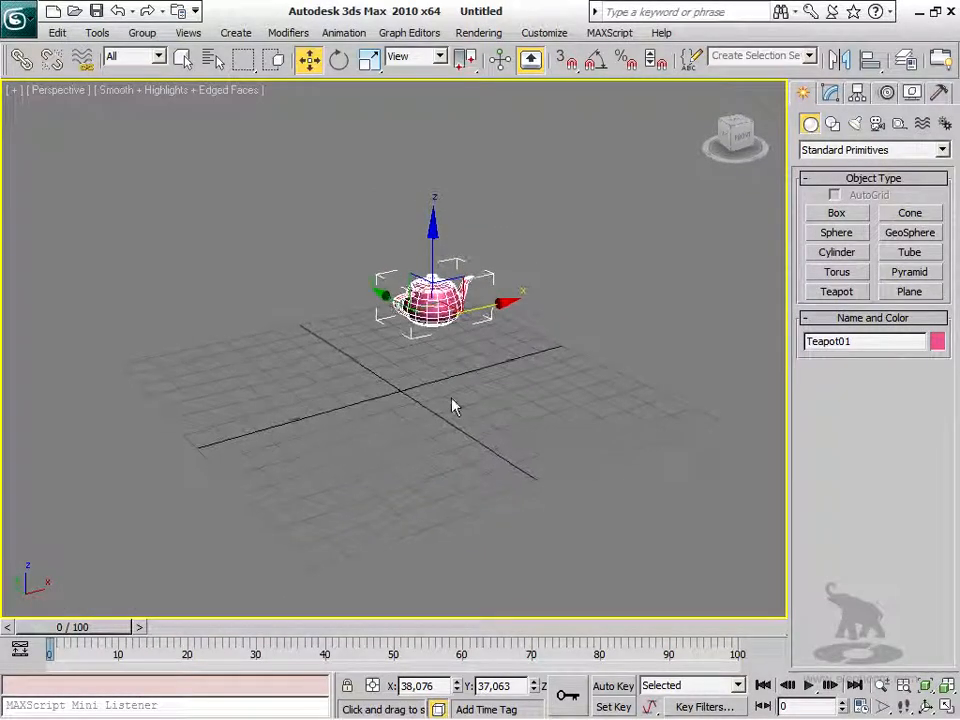
drag(472, 304, 426, 308)
drag(332, 686, 189, 676)
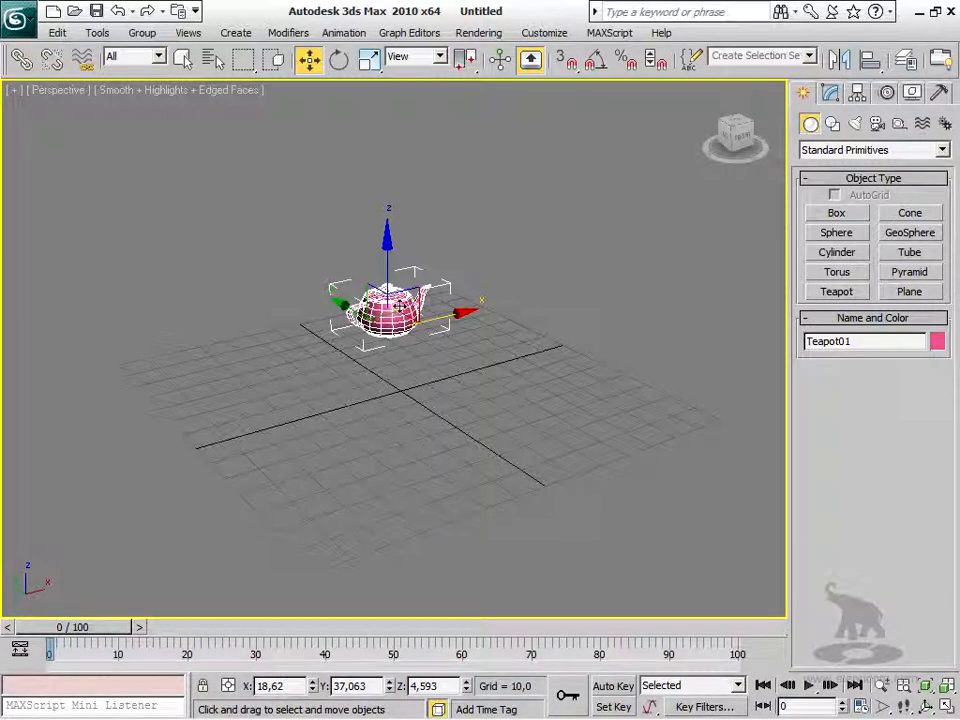
Move the teapot near the grid's center and raise it slightly, to about X -2.6, Y -8.4, Z 7.1.
drag(394, 310, 373, 338)
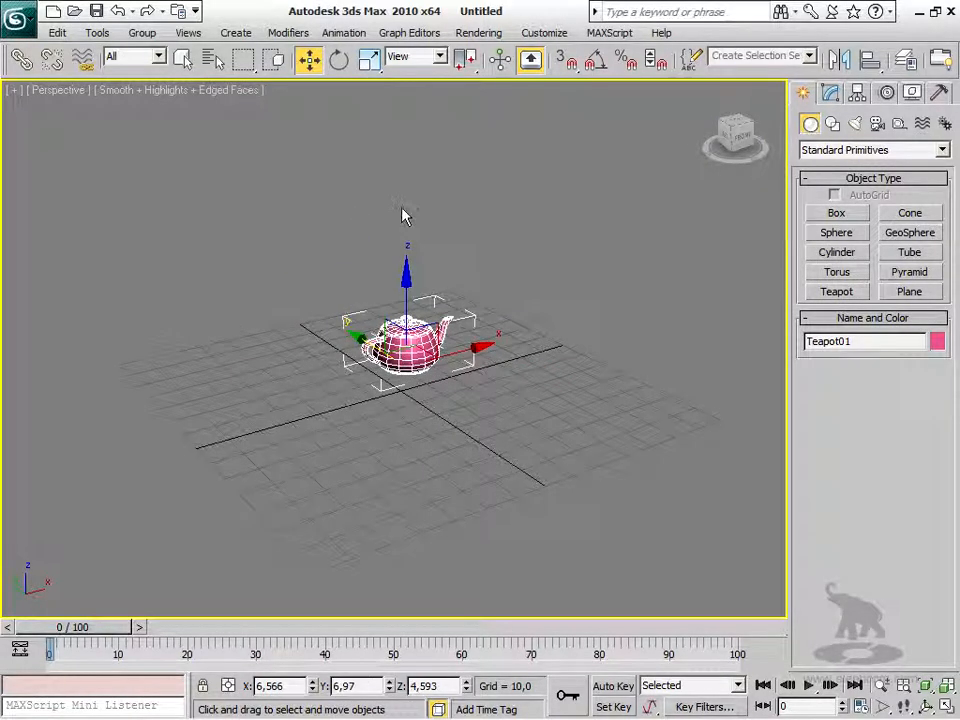
drag(370, 355, 462, 378)
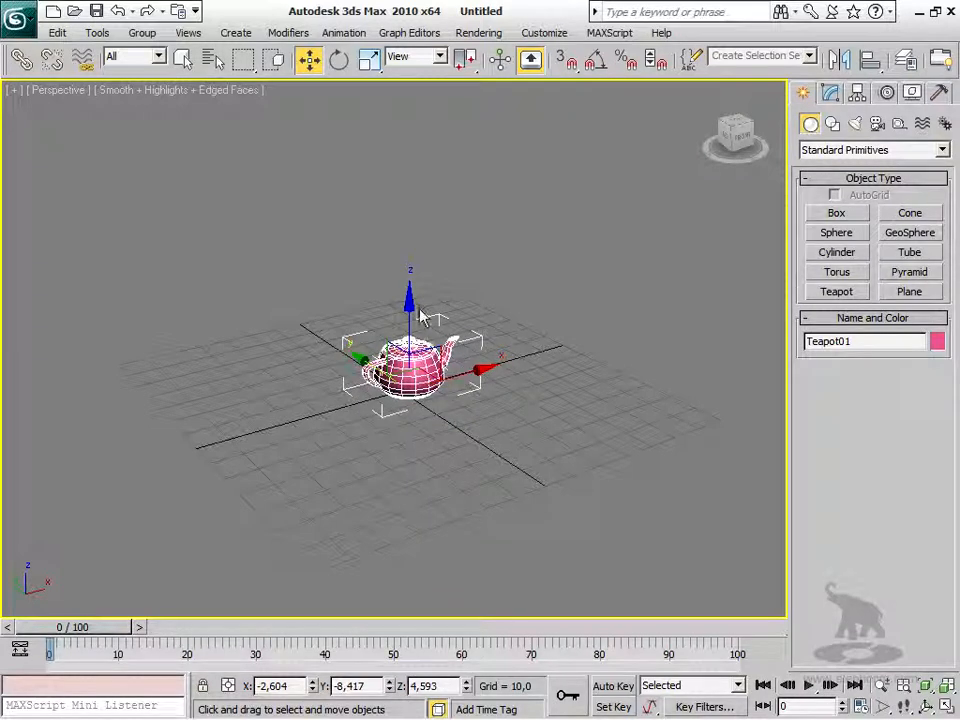
mouse_move(410, 302)
mouse_down()
mouse_move(410, 325)
mouse_move(412, 292)
mouse_move(411, 300)
mouse_up()
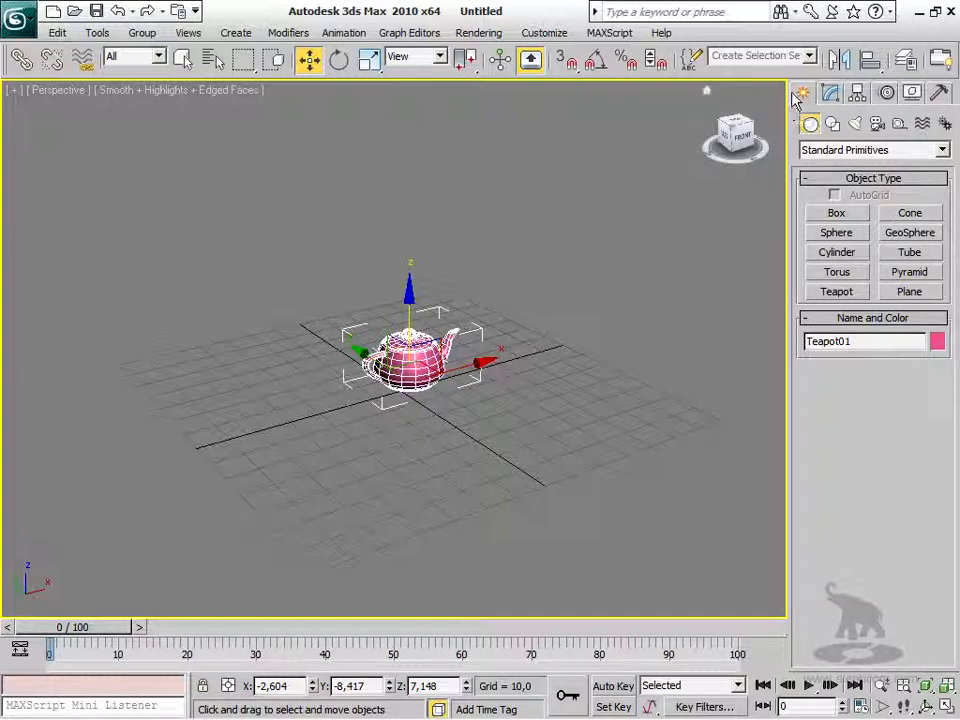
Open the teapot's modify parameters and increase its radius to about 14.1.
click(827, 93)
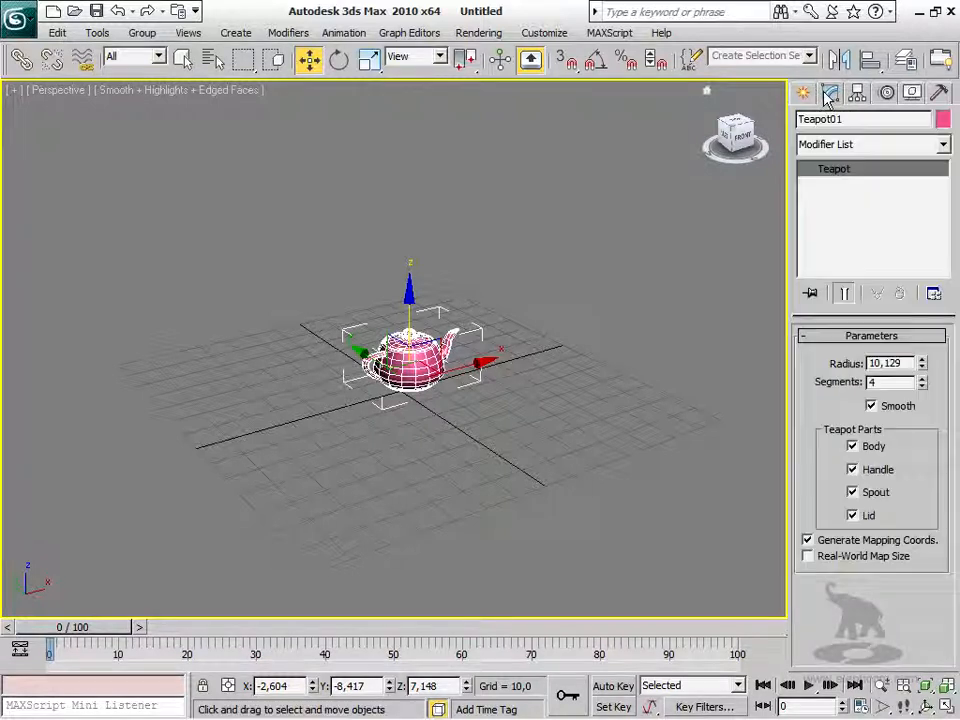
drag(921, 362, 923, 352)
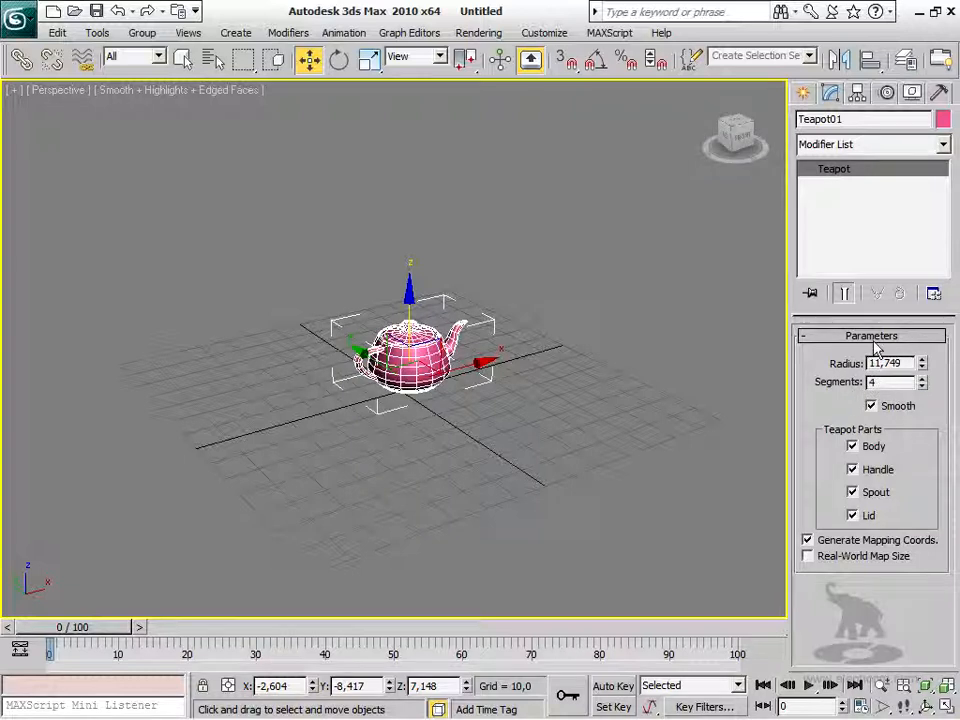
drag(921, 363, 912, 340)
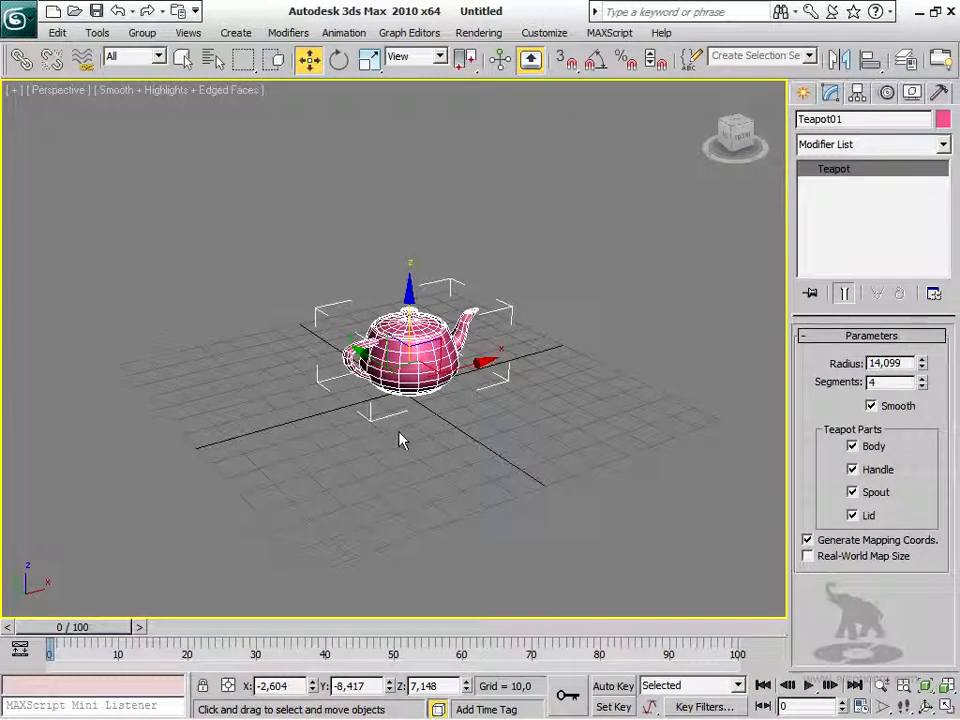
Move the teapot along X to about -7.5 and raise it along Z to about 15.8.
mouse_move(468, 369)
mouse_down()
mouse_move(444, 376)
mouse_move(456, 373)
mouse_up()
drag(393, 314, 392, 290)
mouse_move(411, 426)
alt+middle_down()
mouse_move(358, 426)
mouse_move(448, 486)
mouse_move(508, 364)
mouse_move(439, 456)
mouse_move(422, 426)
alt+middle_up()
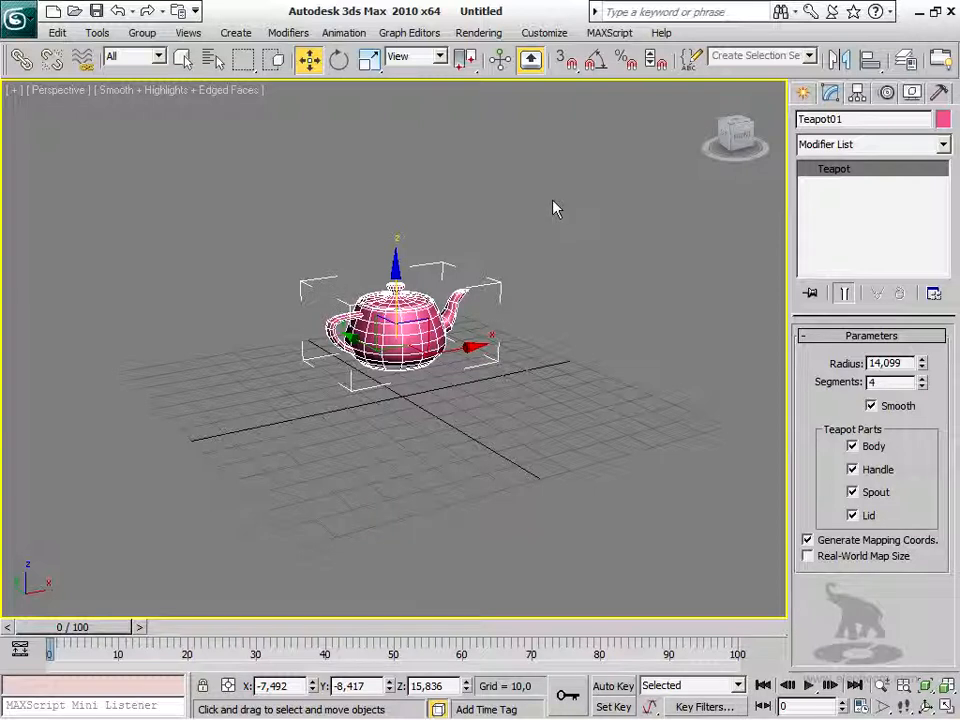
Set the display units to metric centimeters, and increase the teapot's radius to about 23.8 cm.
click(552, 34)
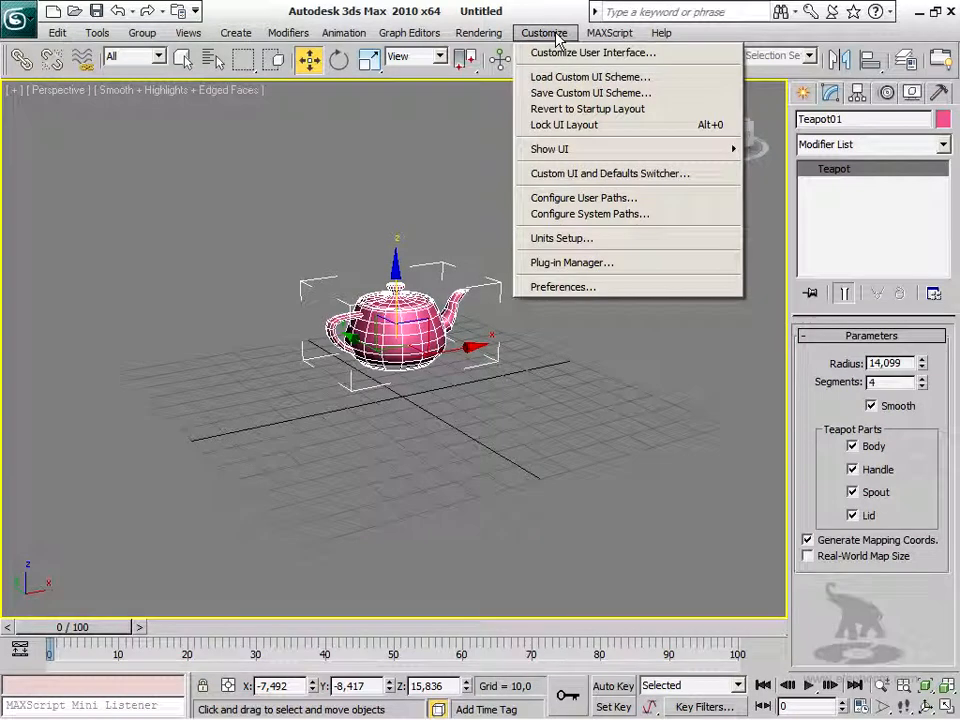
click(579, 242)
click(364, 279)
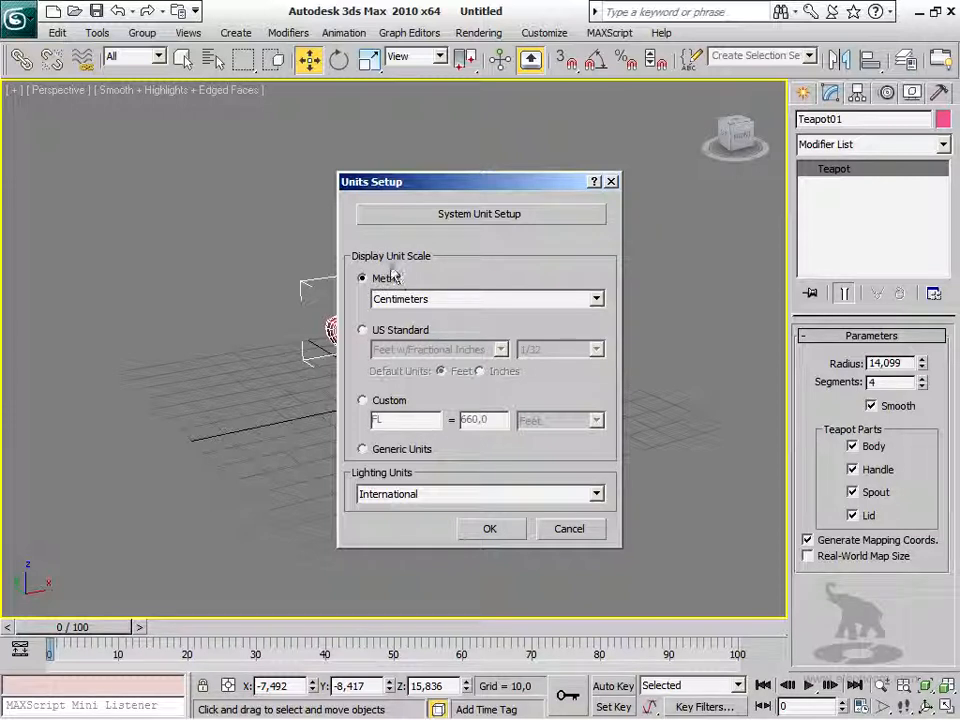
click(489, 529)
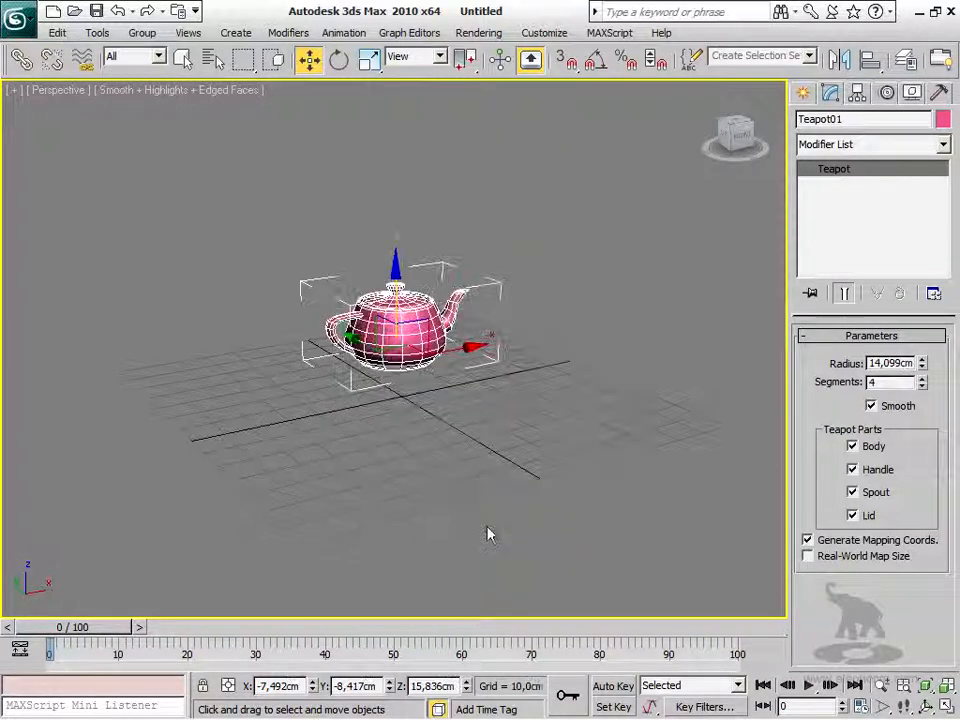
drag(922, 364, 921, 345)
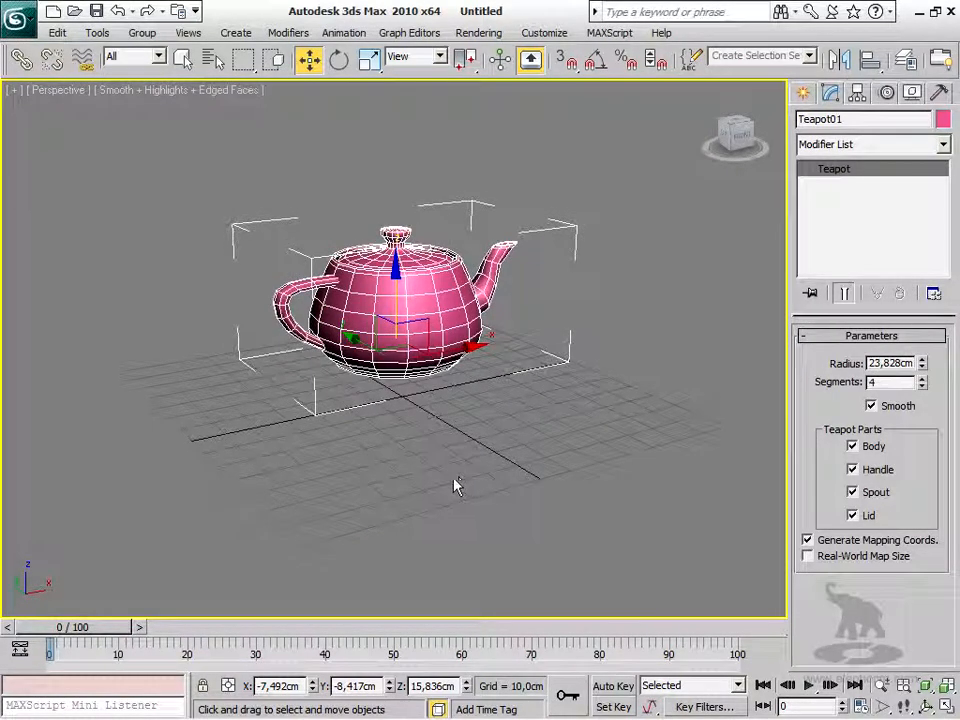
Reset the scene without saving the changes.
click(18, 18)
click(55, 104)
drag(440, 328, 221, 237)
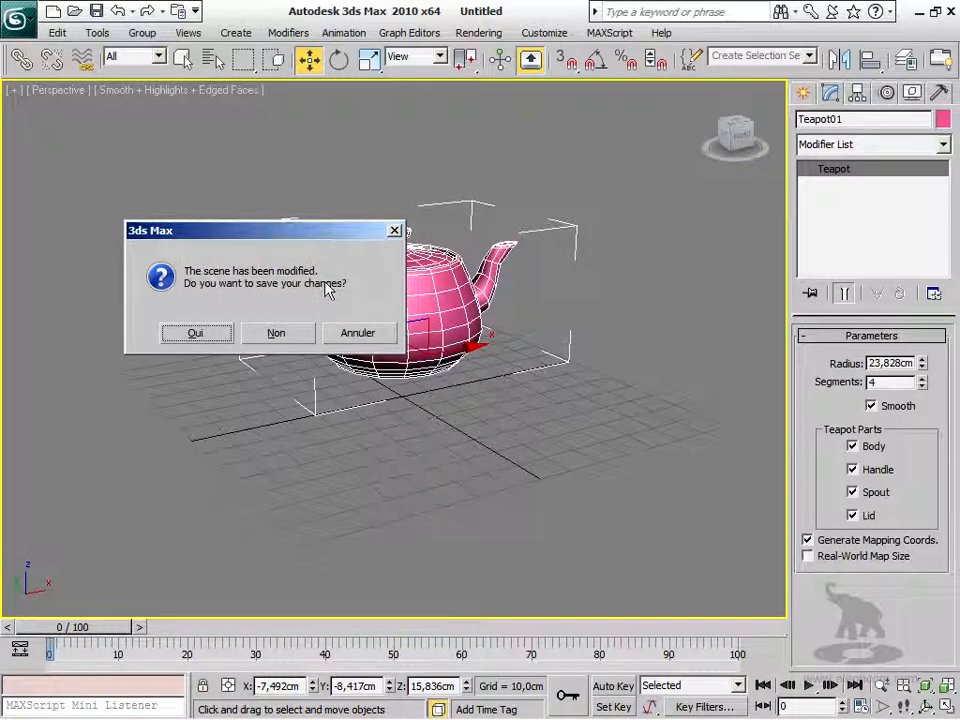
click(276, 332)
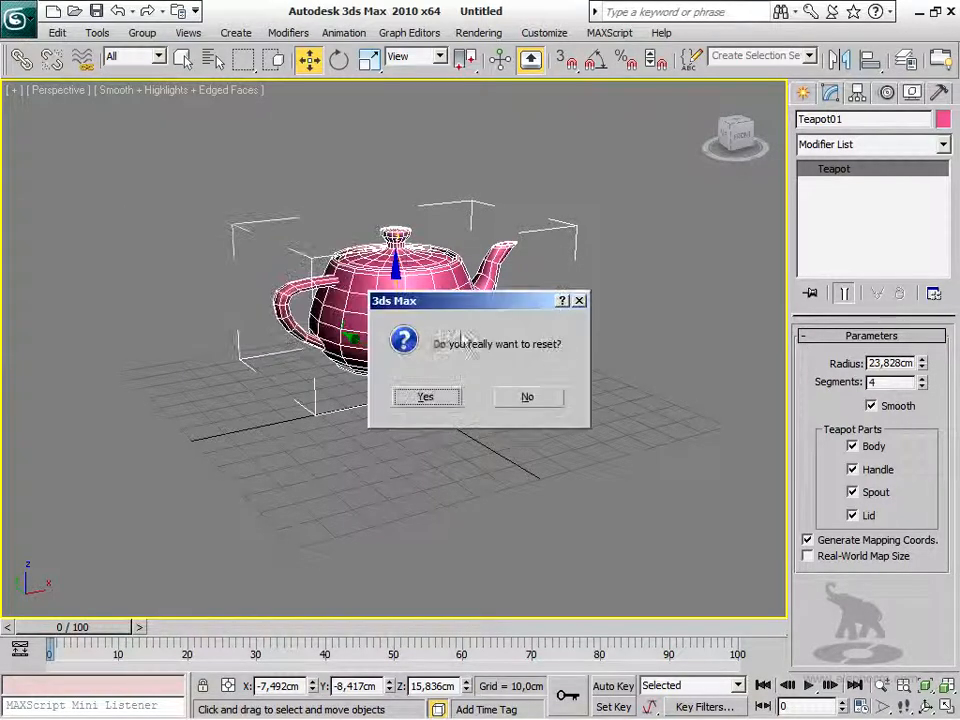
click(427, 398)
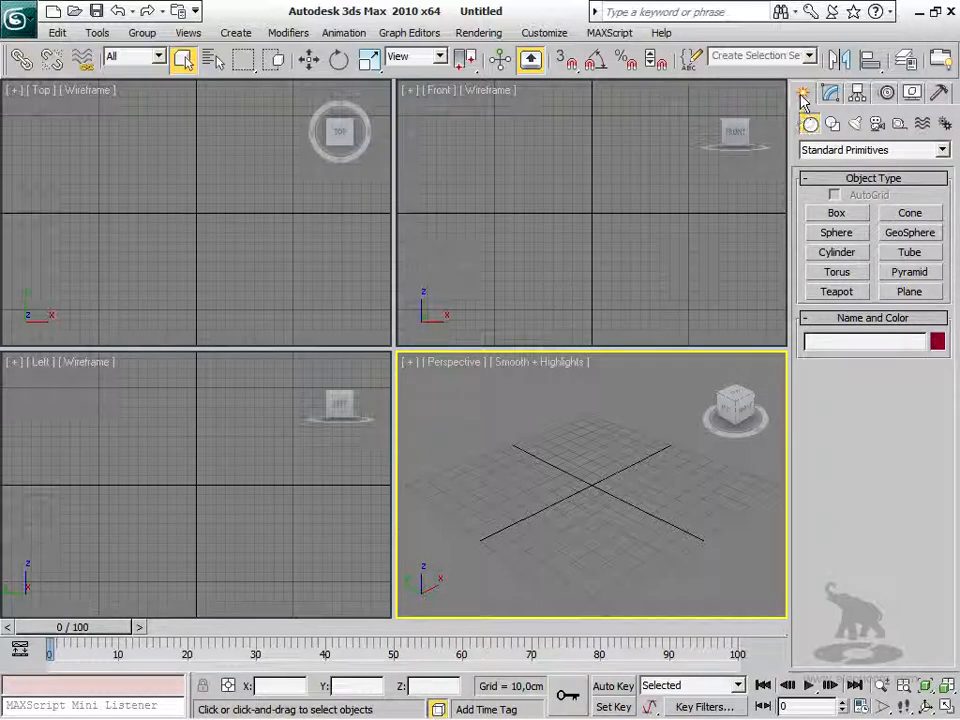
Create a box in the perspective view, about 101.5 cm long, 97.3 cm wide and 41.6 cm high.
click(828, 213)
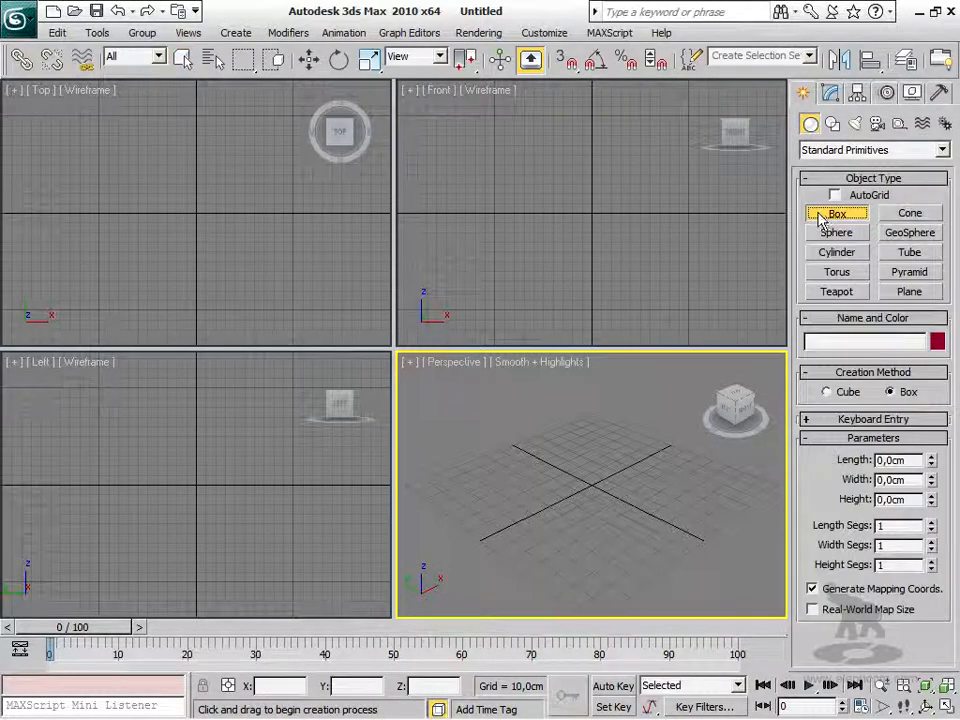
drag(444, 488, 718, 480)
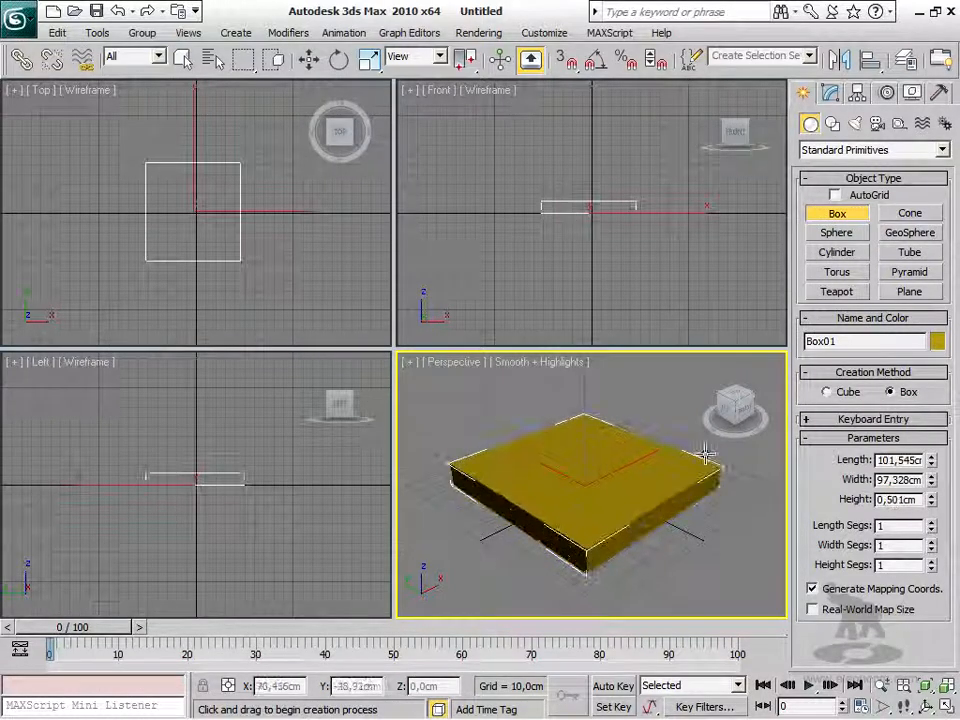
click(690, 407)
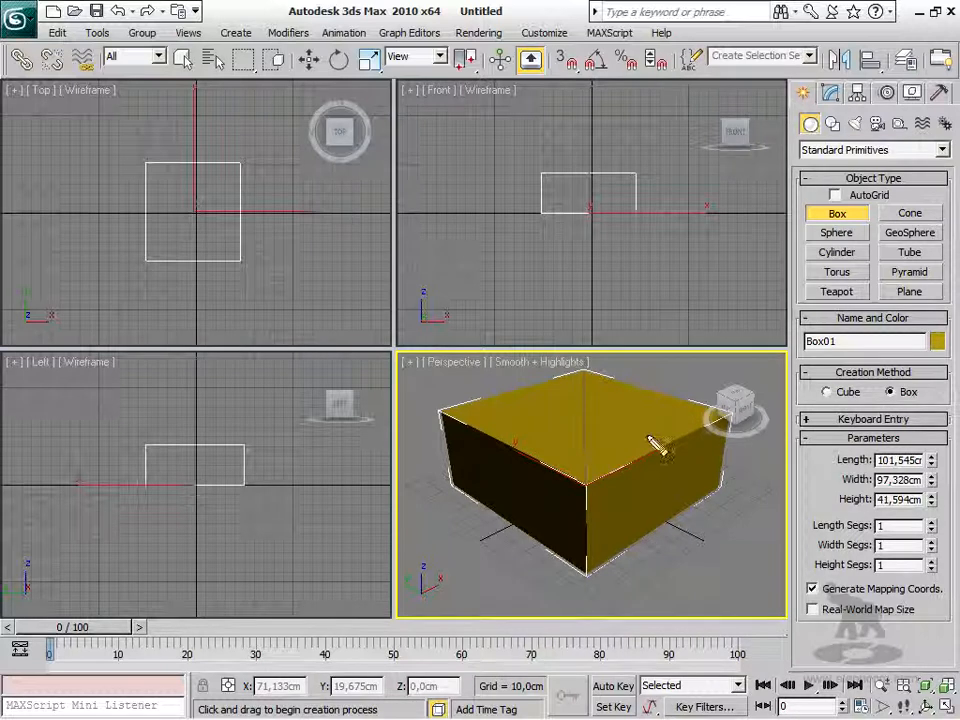
mouse_move(458, 487)
mouse_down()
mouse_move(555, 555)
mouse_move(605, 566)
mouse_move(665, 545)
mouse_move(719, 507)
mouse_move(680, 470)
mouse_move(612, 452)
mouse_move(445, 478)
mouse_up()
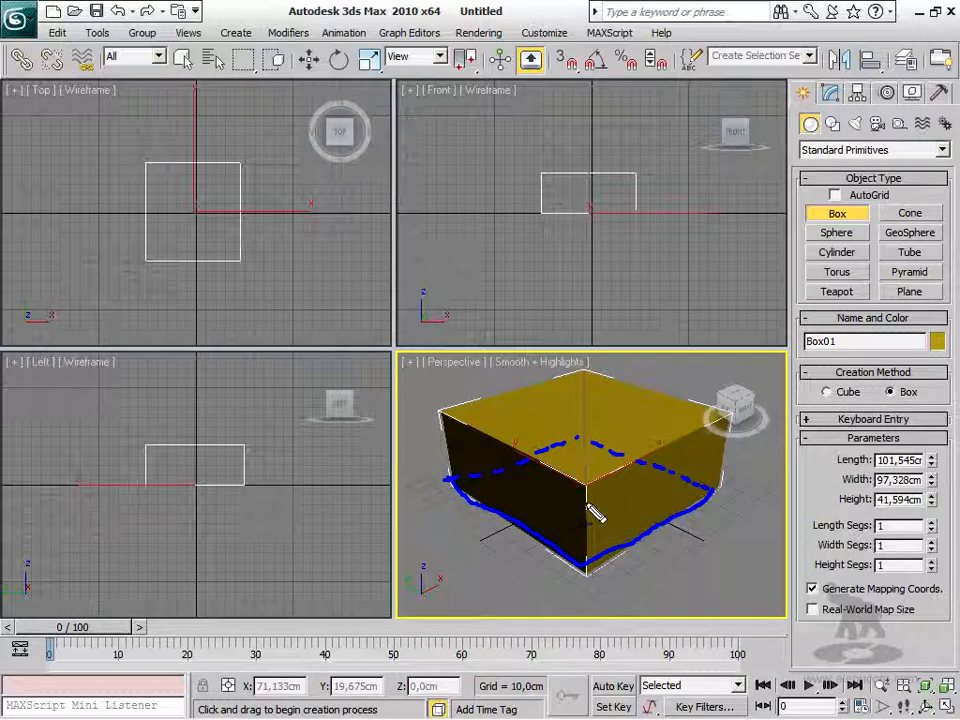
drag(586, 500, 582, 412)
drag(457, 482, 434, 404)
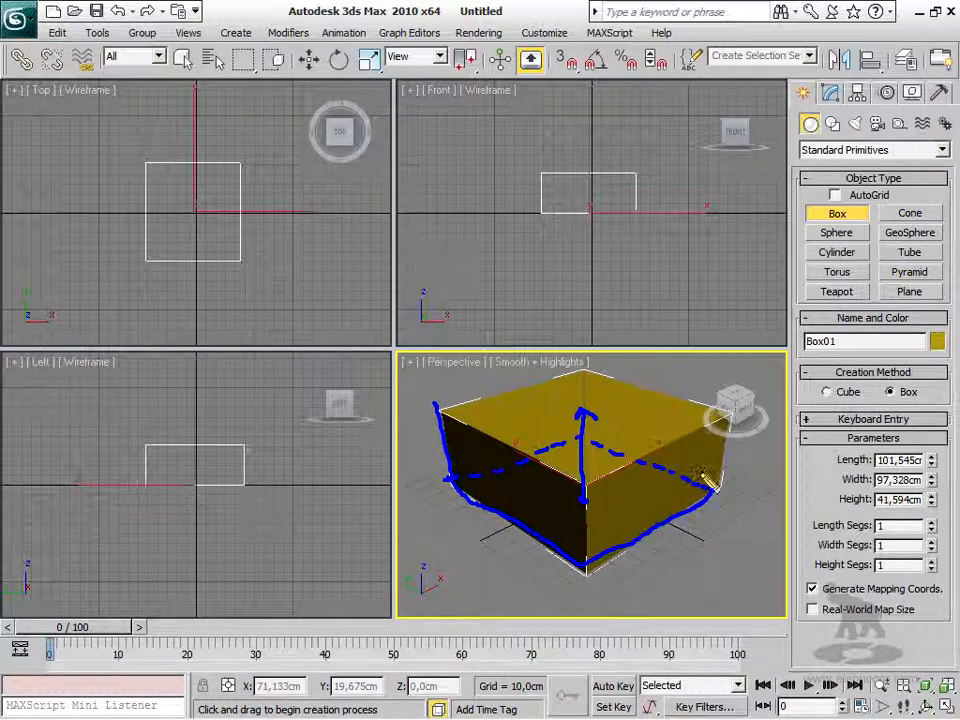
drag(812, 499, 823, 506)
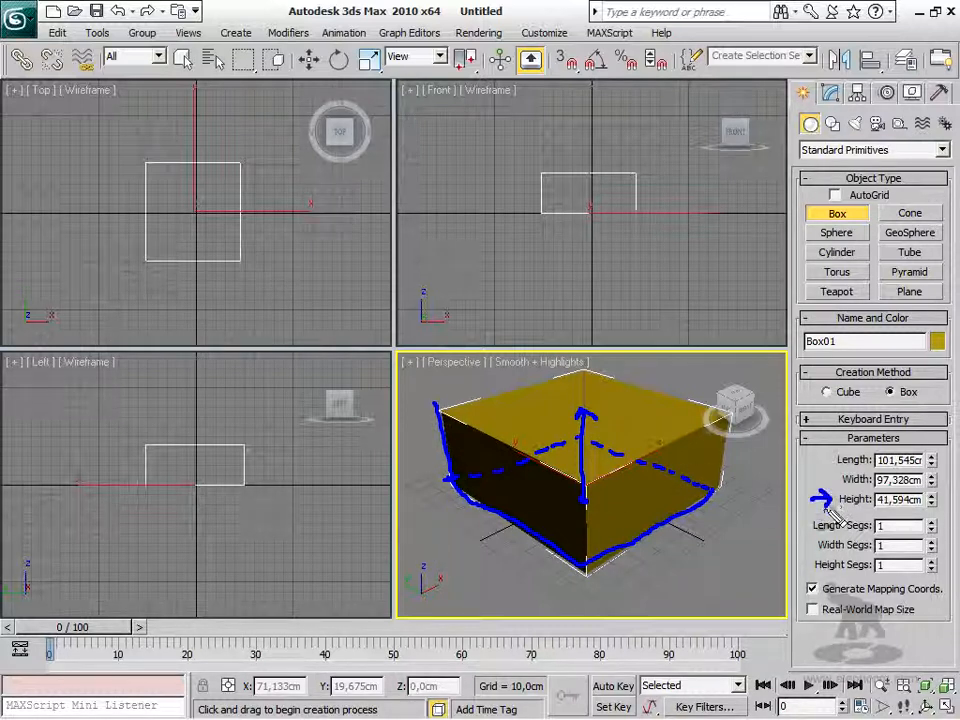
mouse_move(926, 452)
mouse_down()
mouse_move(864, 463)
mouse_move(917, 468)
mouse_move(885, 478)
mouse_move(918, 506)
mouse_up()
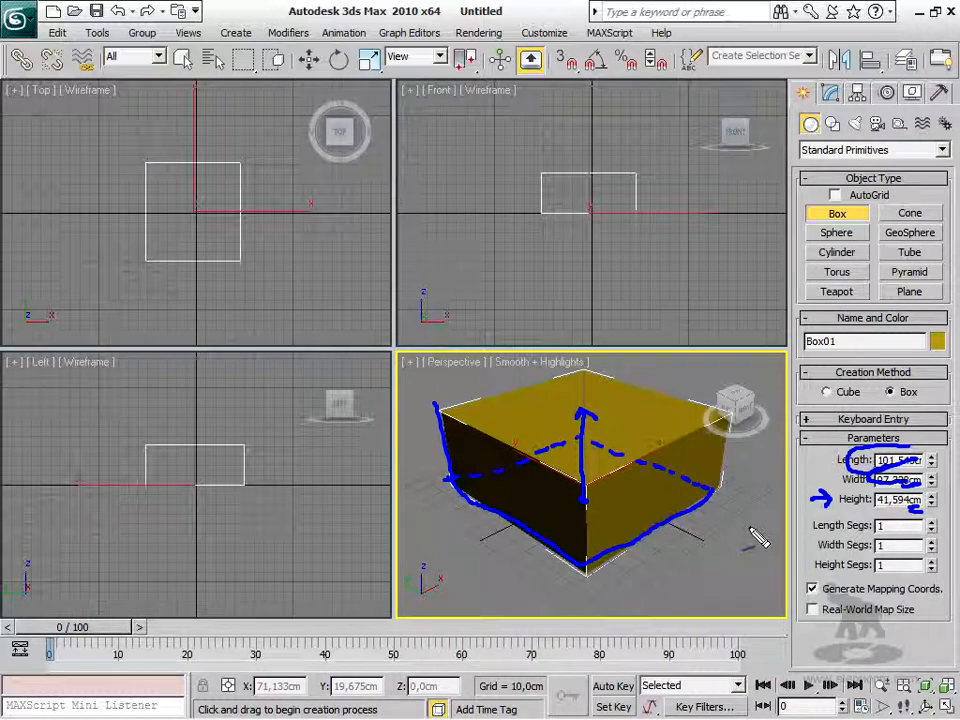
key(Escape)
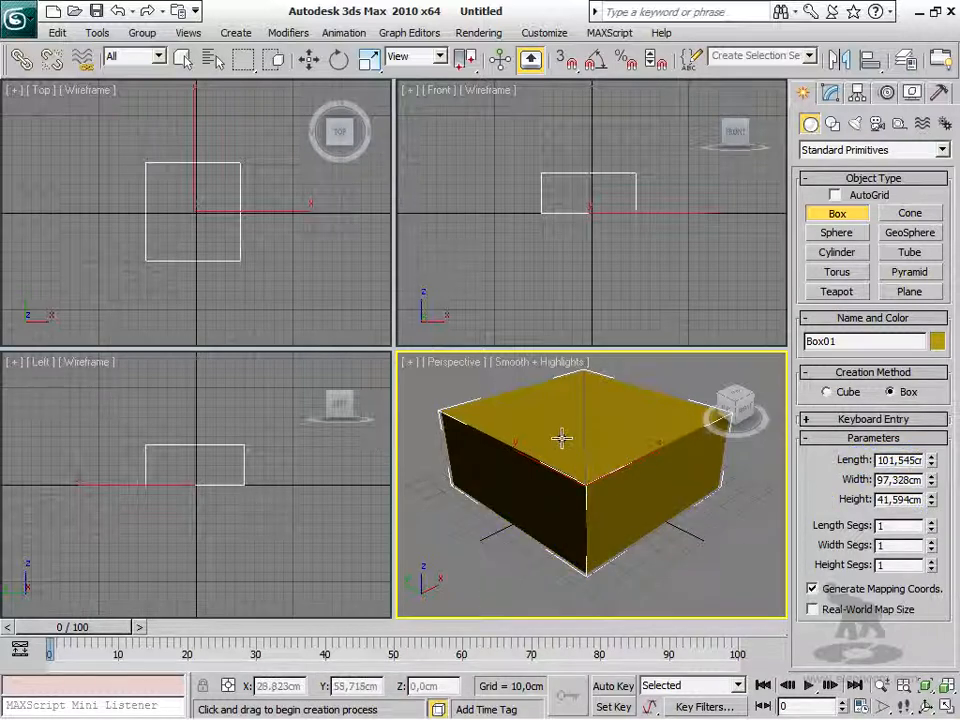
Set the box's length, width and height to 50 cm each.
double_click(880, 460)
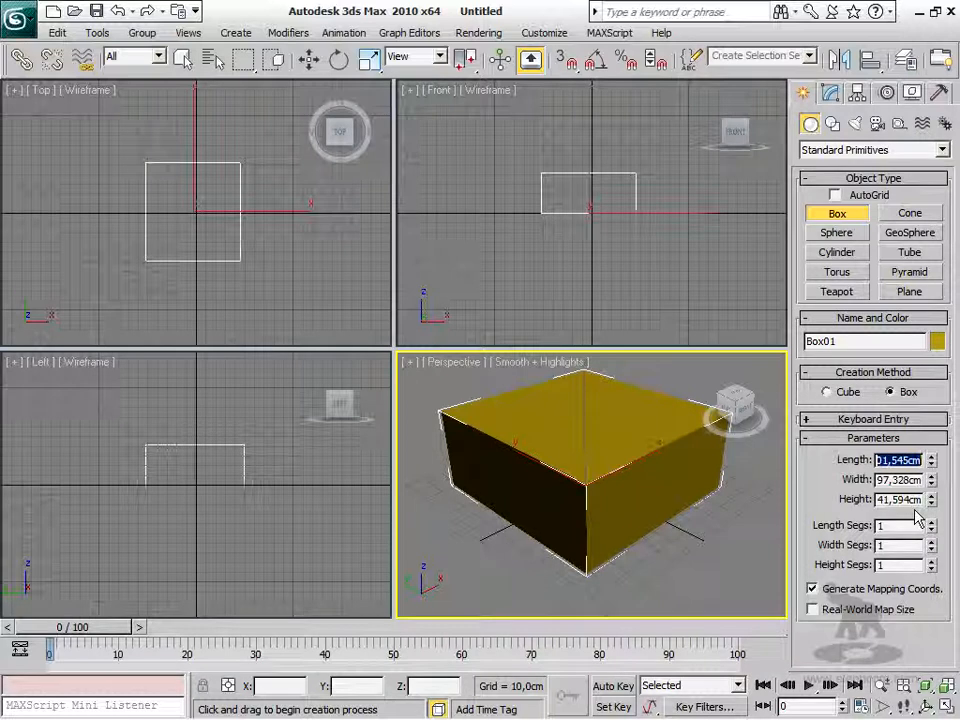
text(50)
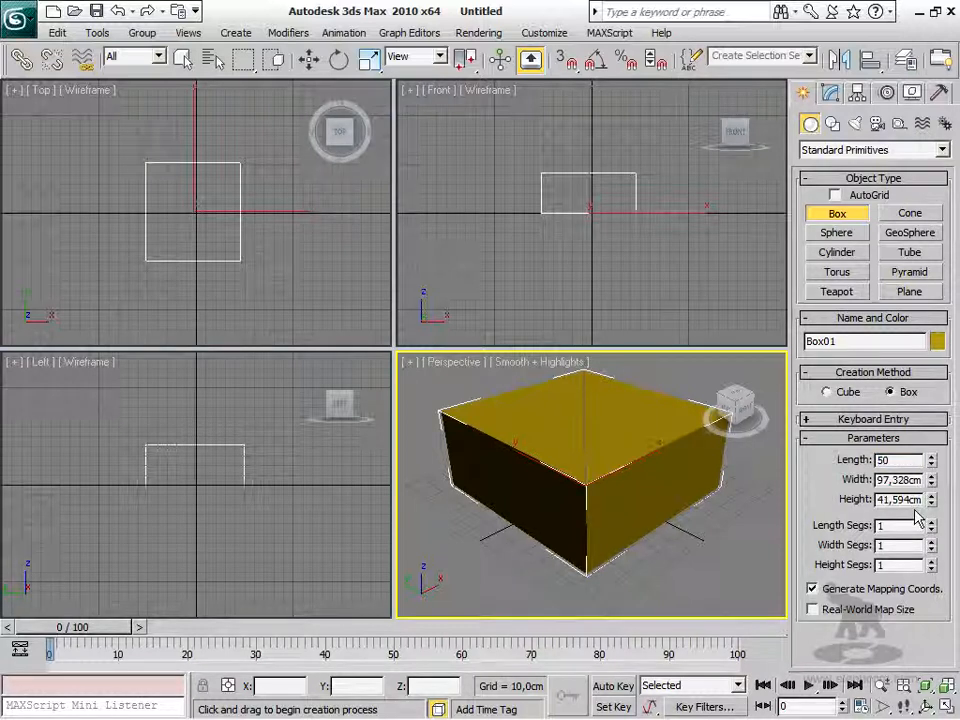
key(Return)
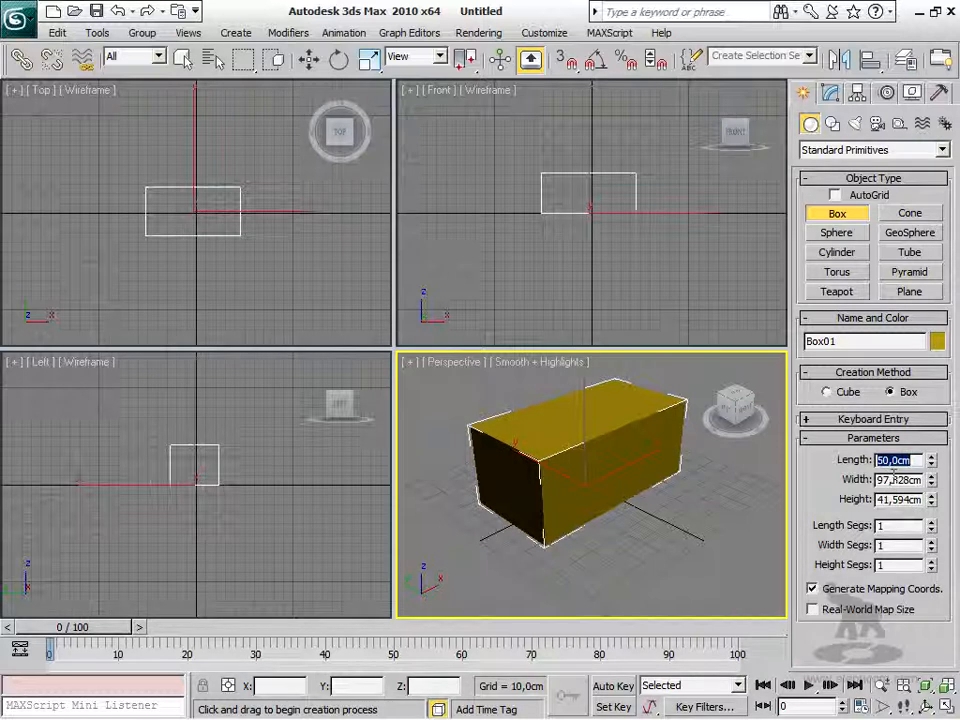
key(Tab)
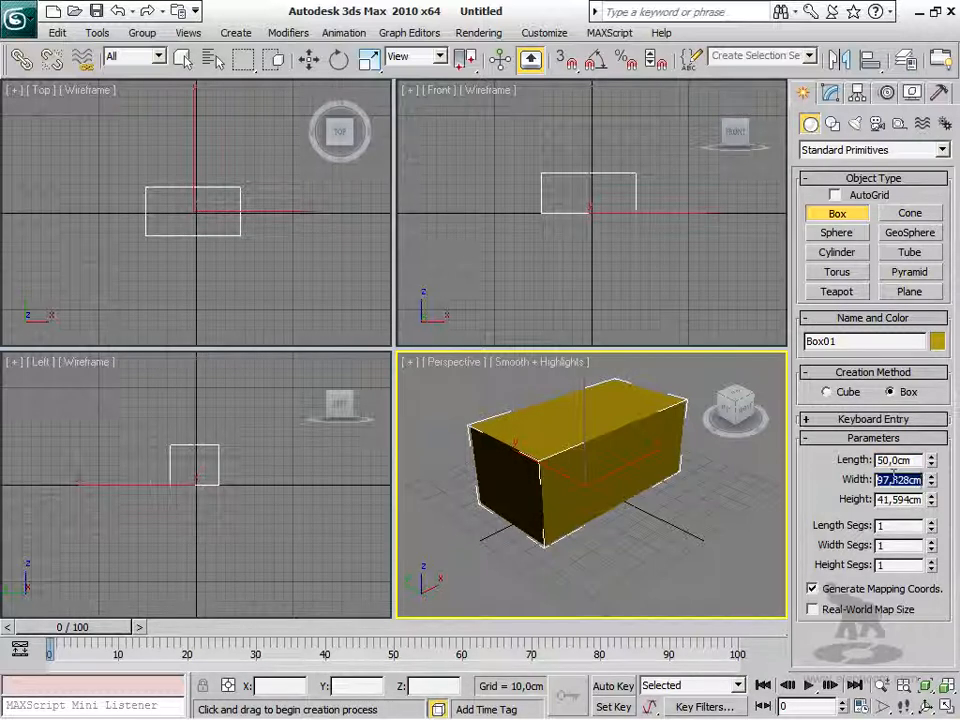
text(50)
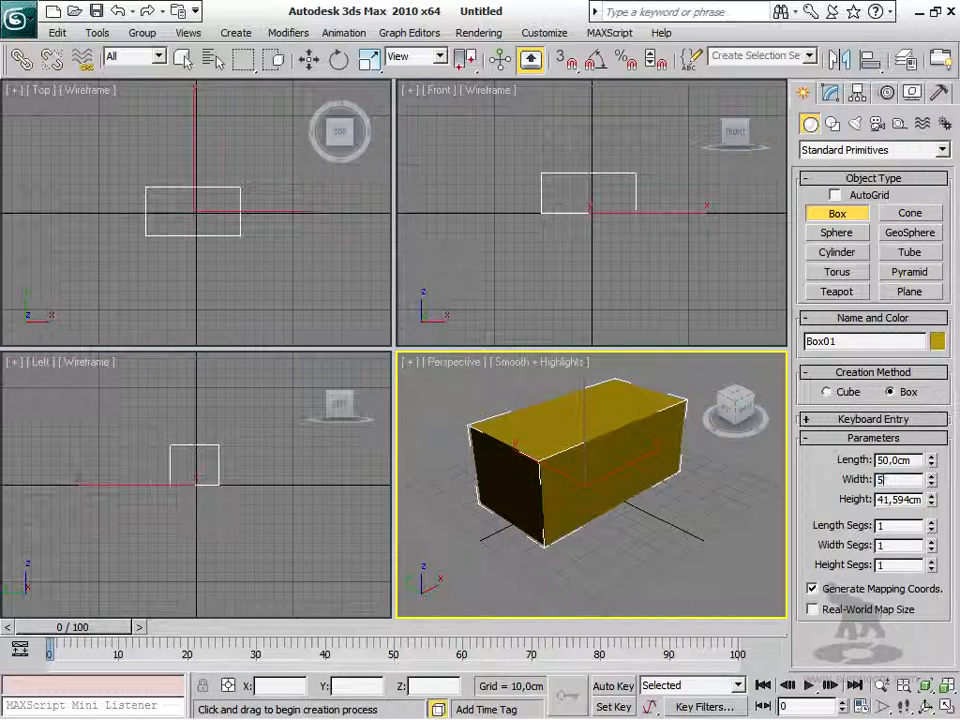
key(Tab)
text(50)
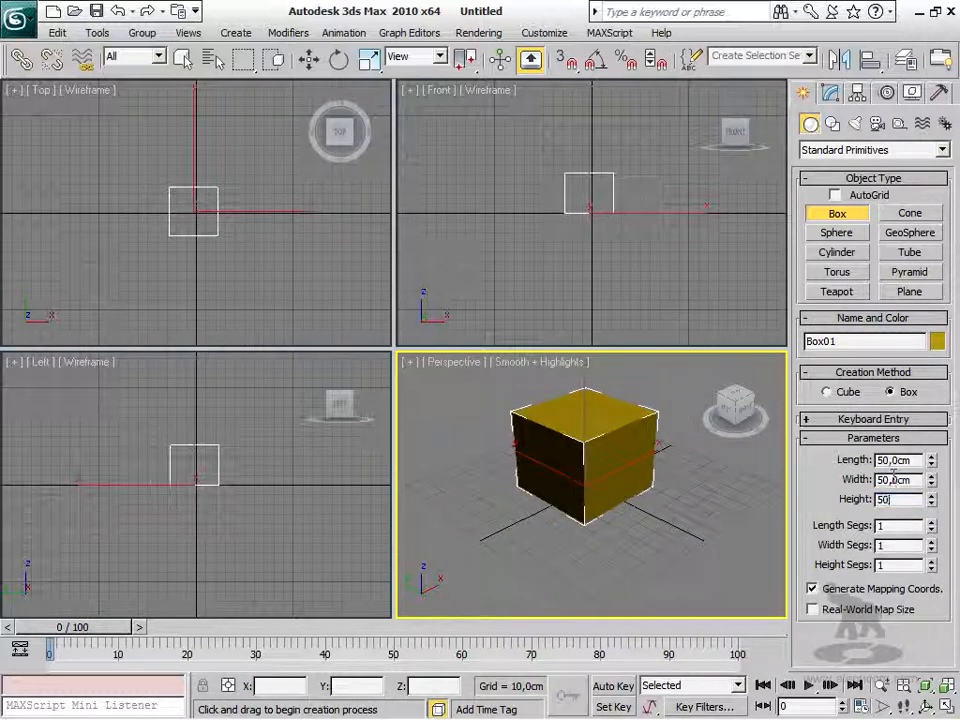
key(Return)
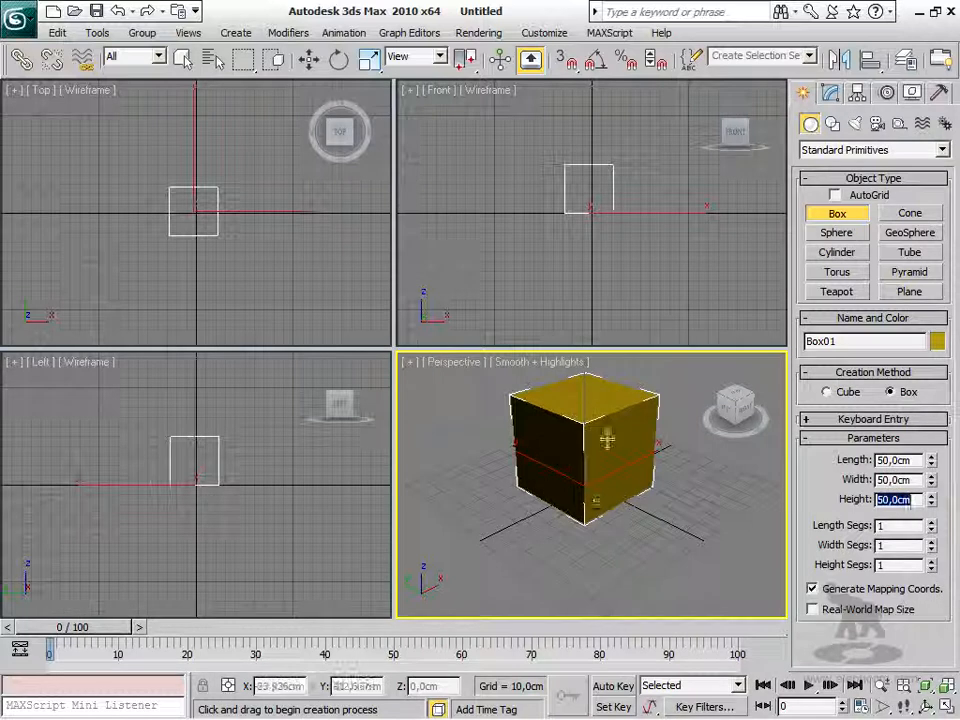
mouse_move(580, 480)
middle_down()
mouse_move(579, 496)
mouse_move(583, 489)
middle_up()
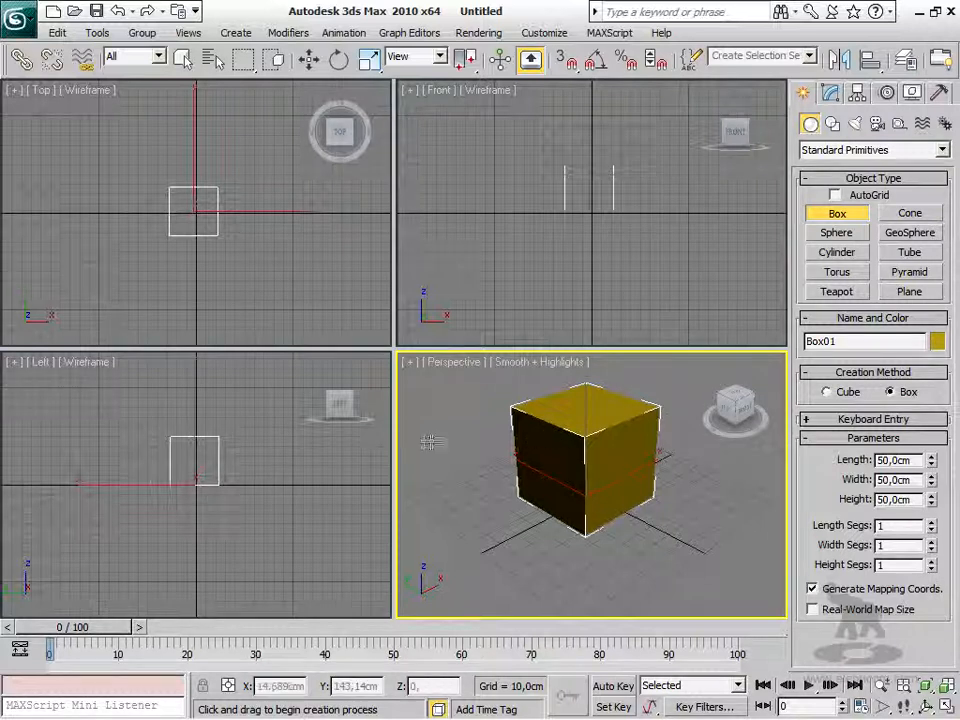
Save the scene as maxstart in the scenes folder.
click(29, 27)
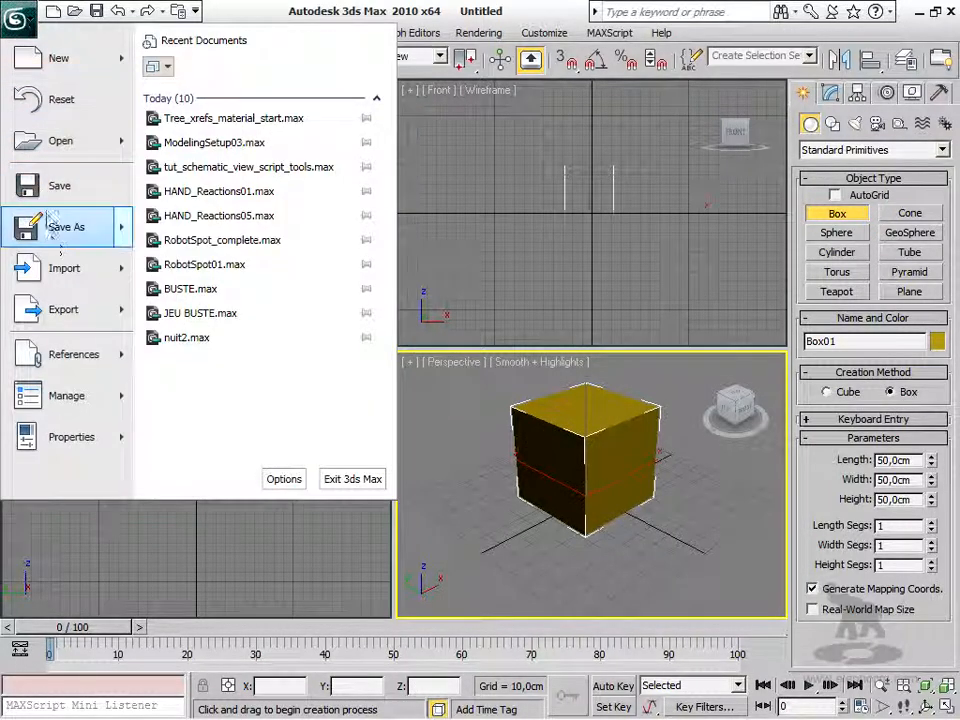
click(52, 238)
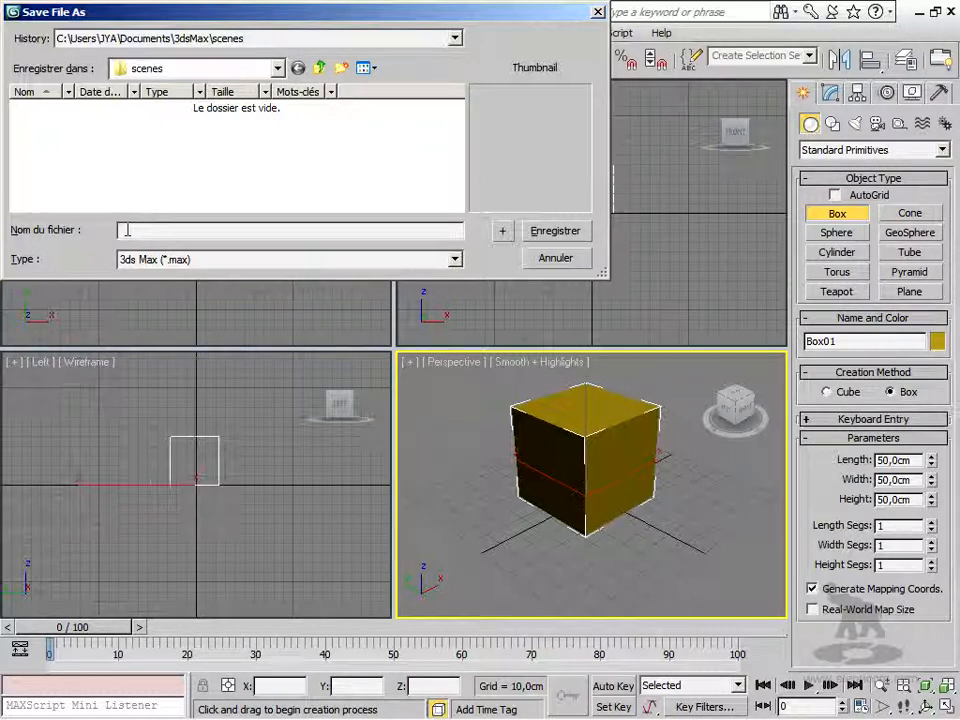
text(axstart)
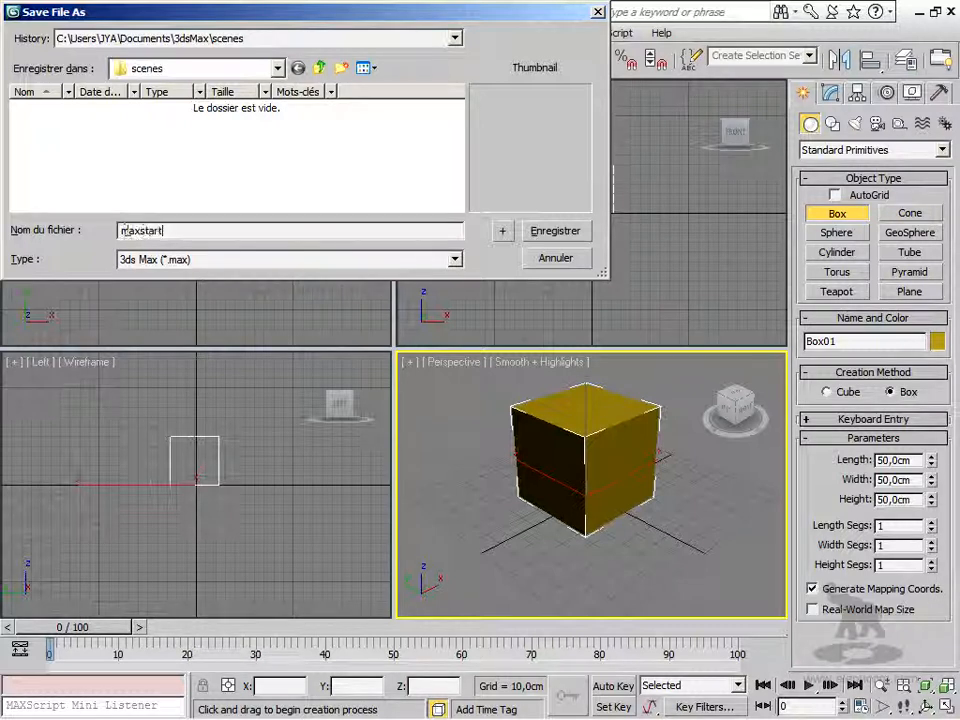
click(540, 231)
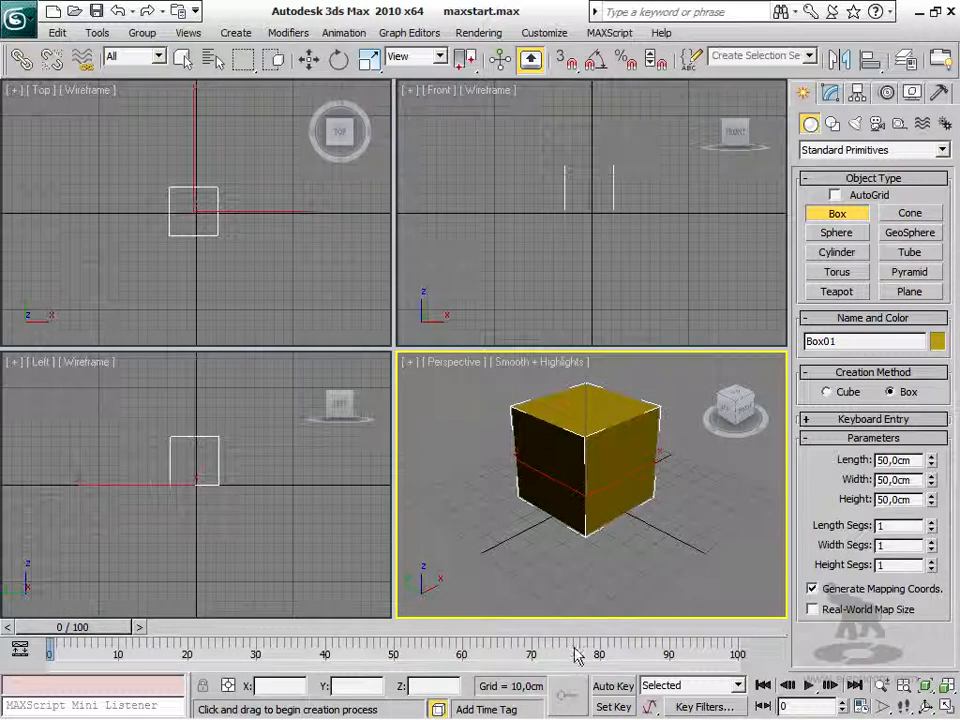
Leave box creation, move the box away in the perspective view and delete it.
right_click(595, 480)
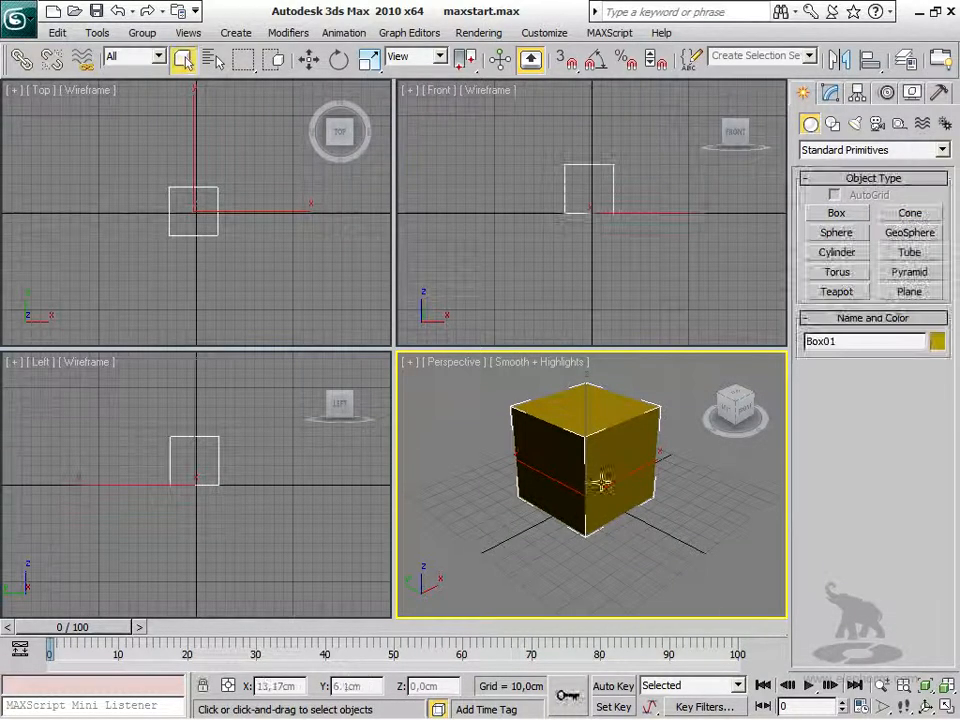
right_click(601, 478)
click(618, 500)
drag(606, 484, 515, 378)
key(Delete)
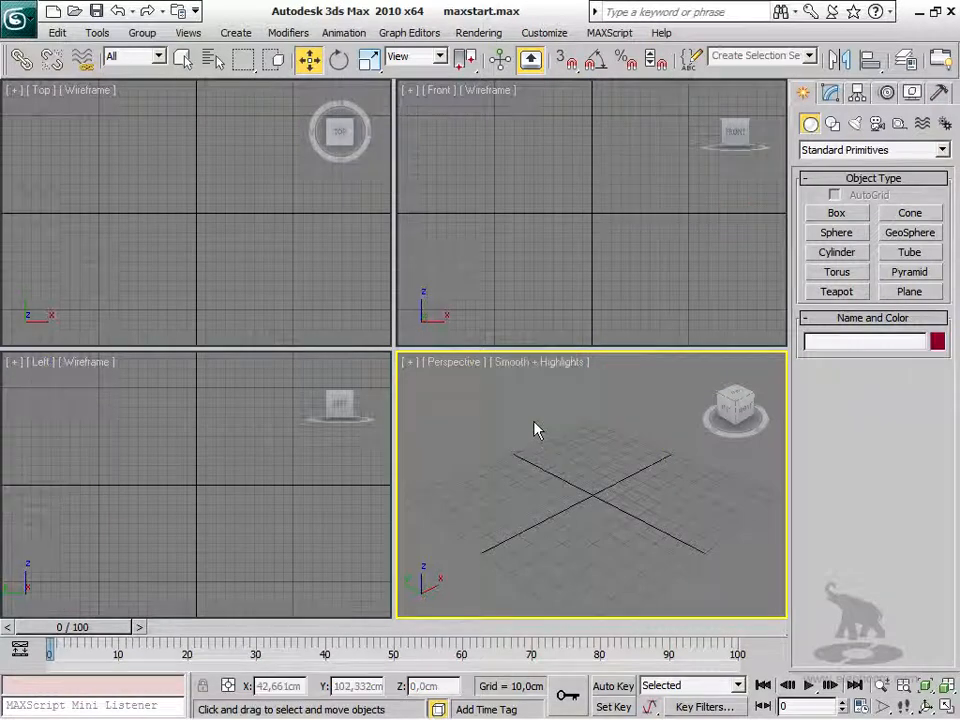
Reset the scene without saving the changes.
click(30, 22)
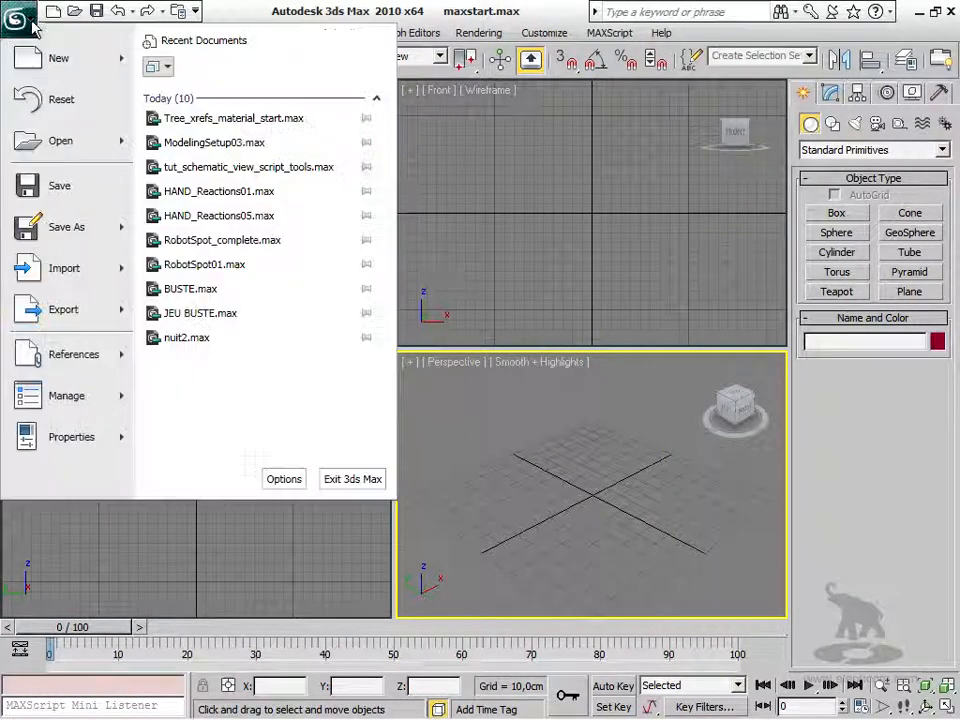
click(56, 104)
click(496, 428)
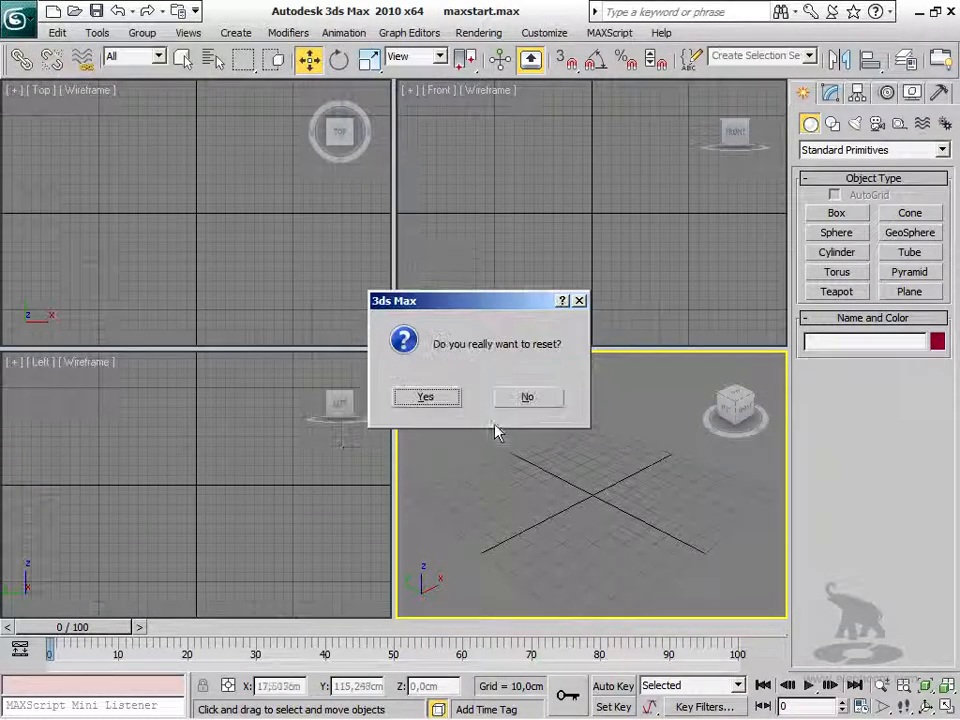
click(419, 399)
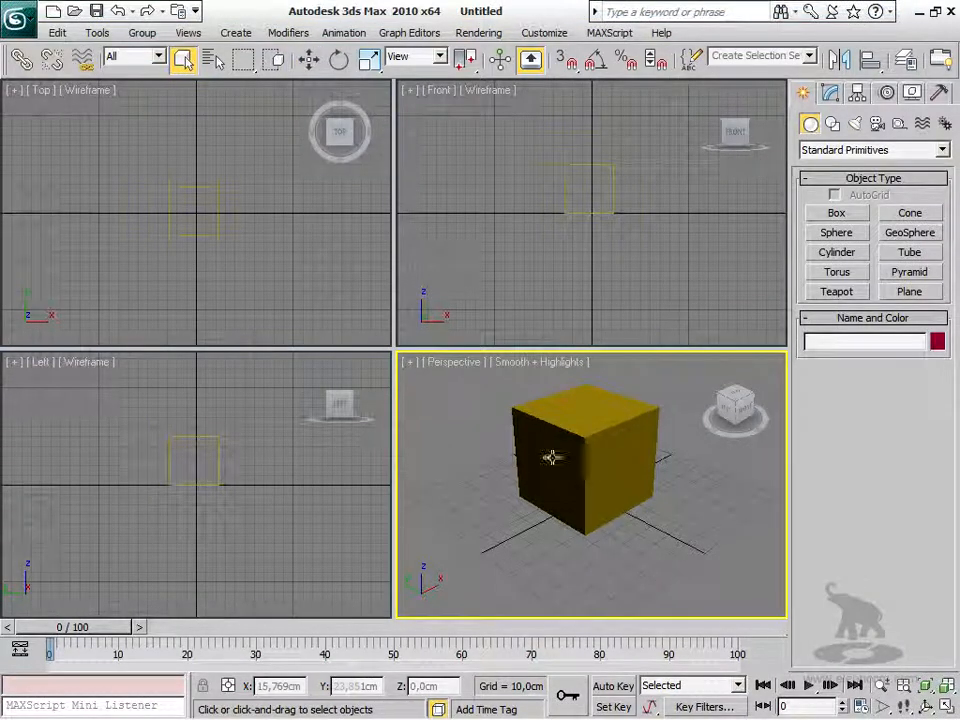
Restart 3ds Max and check the display unit scale in the units setup without changing it.
click(948, 11)
click(43, 235)
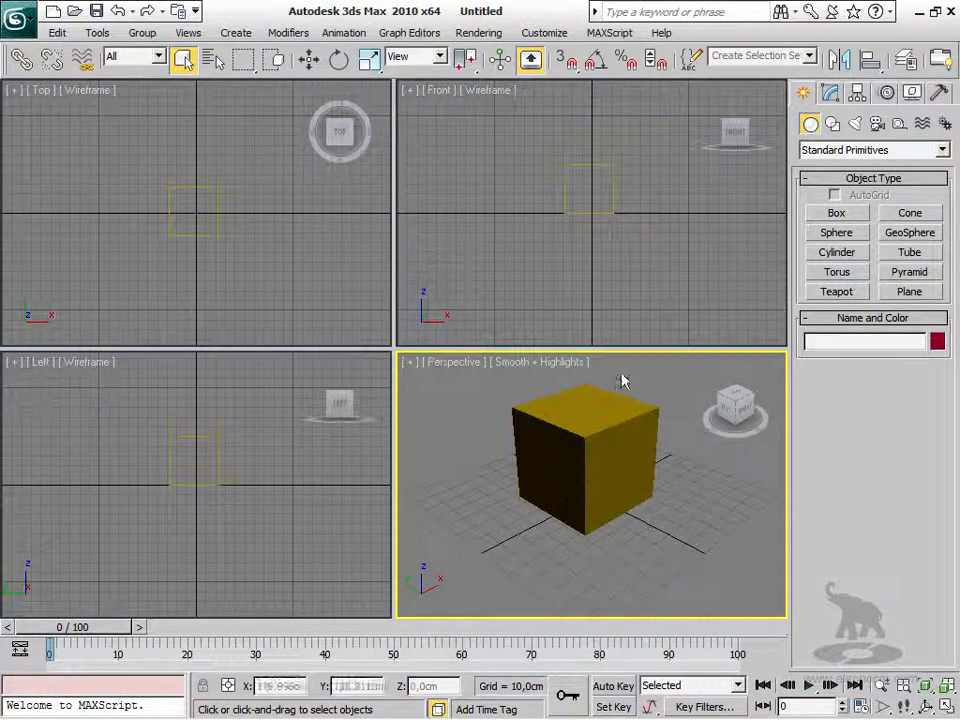
click(551, 35)
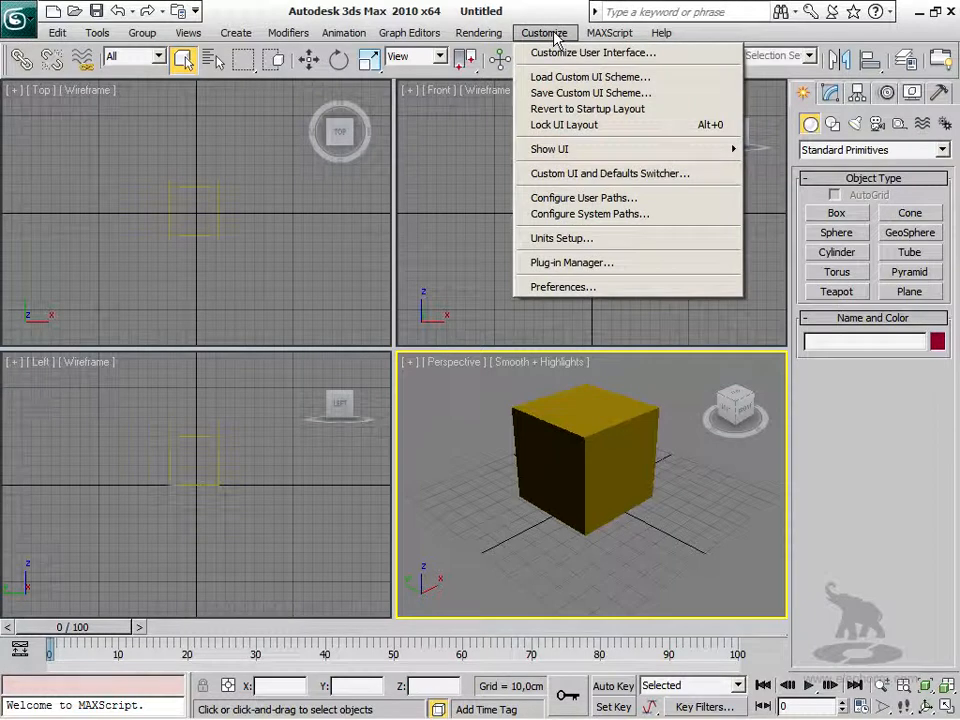
click(572, 240)
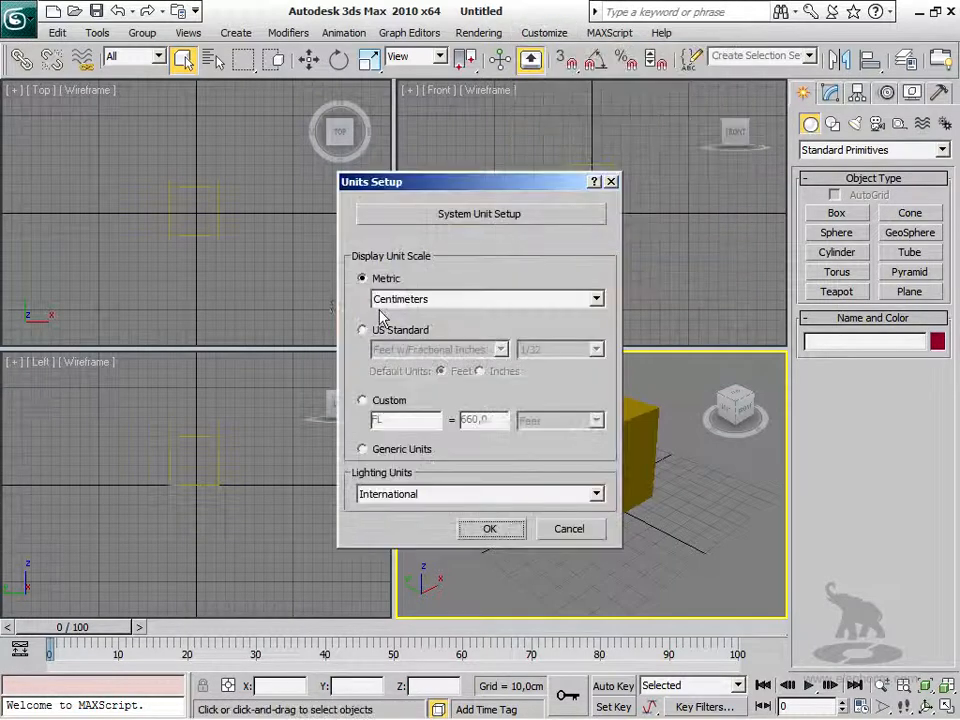
click(569, 530)
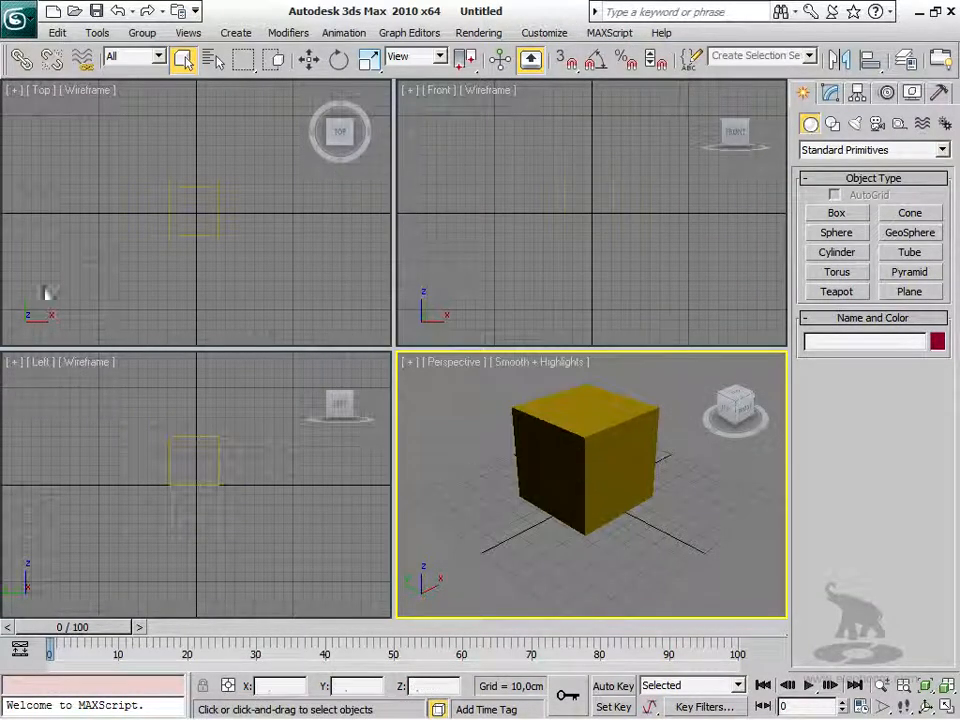
Delete the maxstart file from the scenes folder through the file browser, without saving the scene.
click(28, 28)
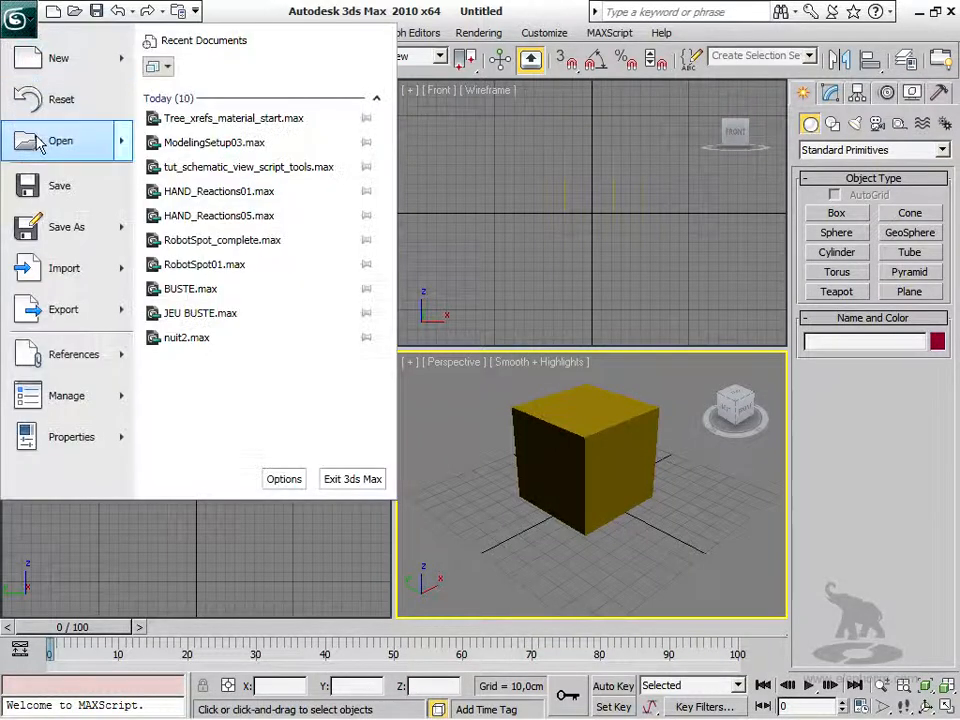
click(60, 229)
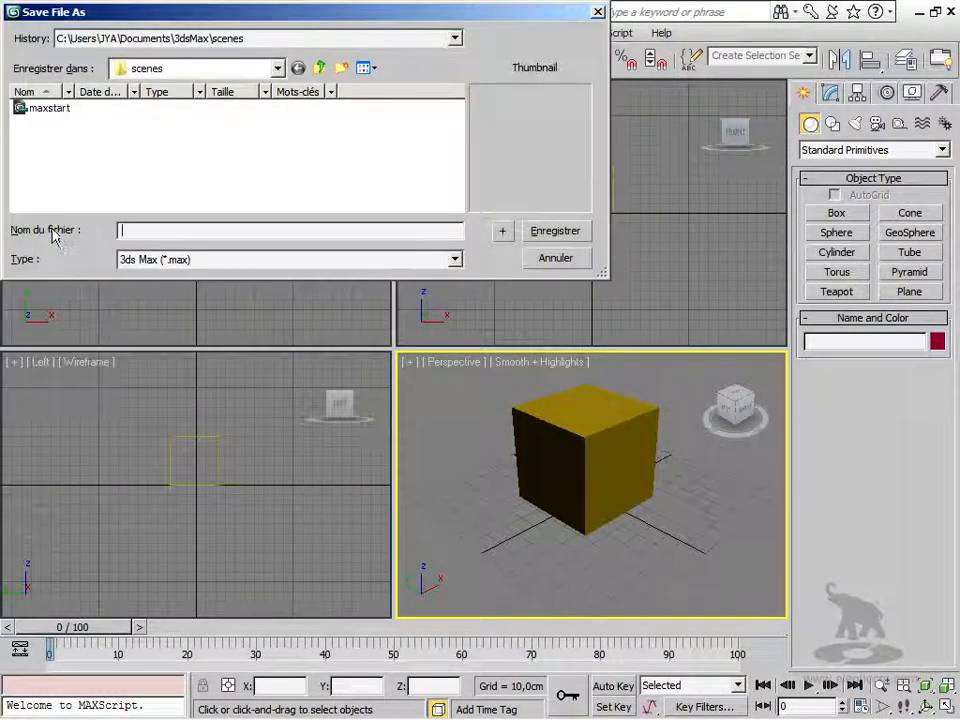
click(41, 112)
right_click(44, 111)
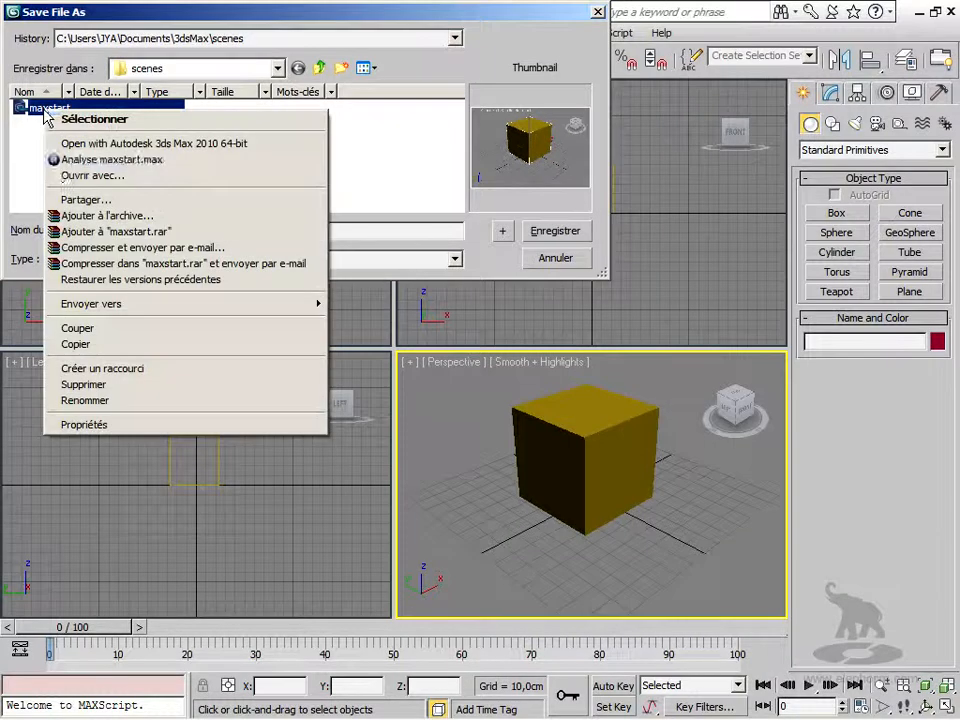
click(84, 385)
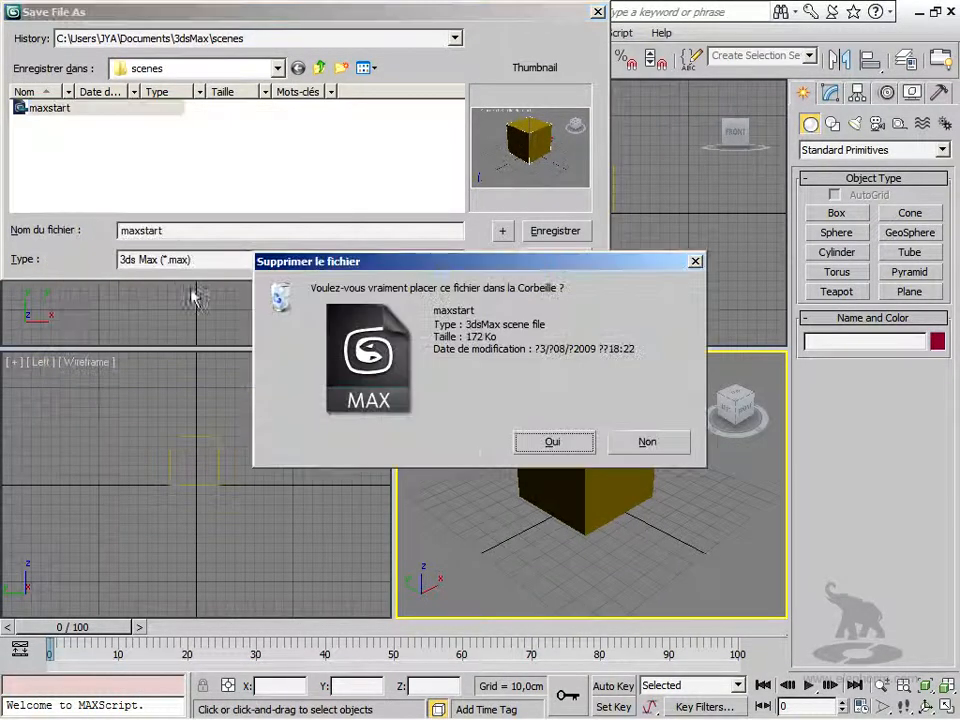
click(553, 442)
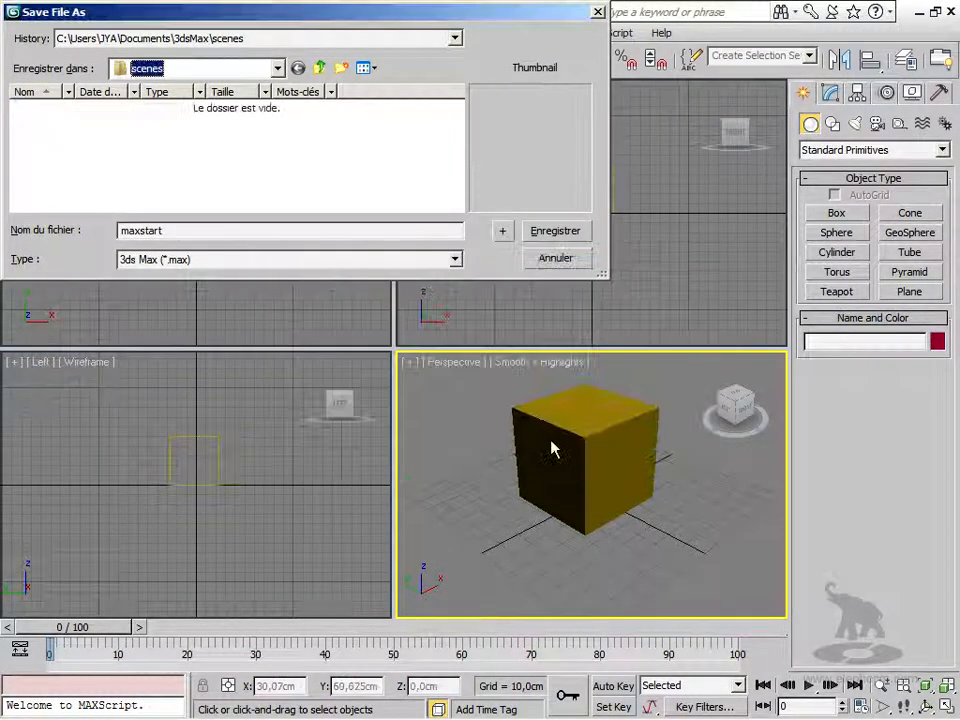
click(580, 261)
Reset the scene that contains the yellow box and confirm the reset.
click(29, 10)
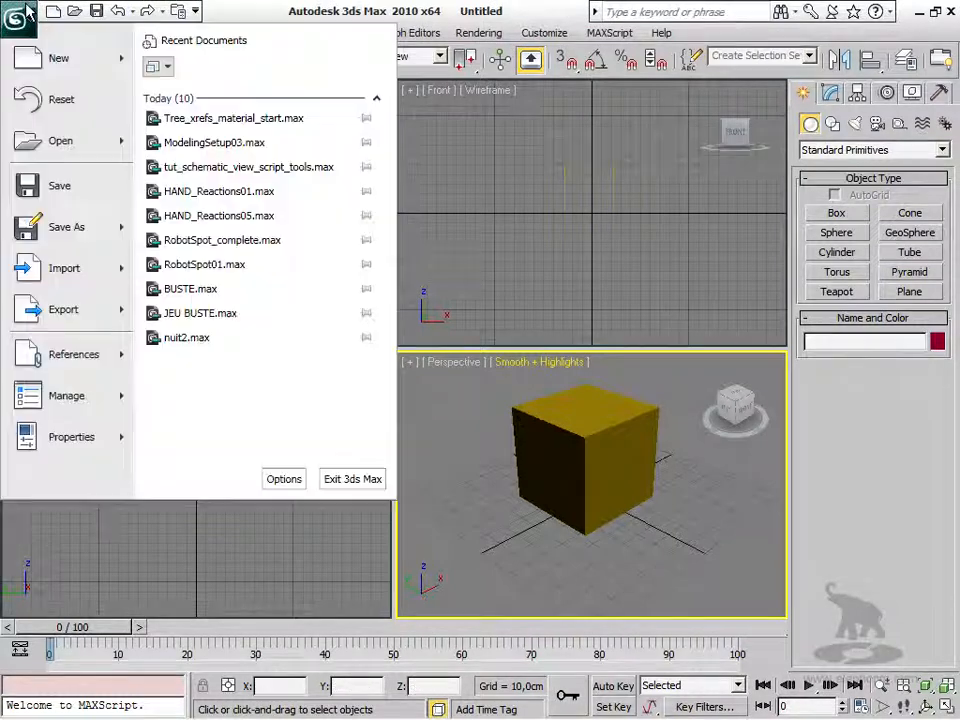
click(68, 104)
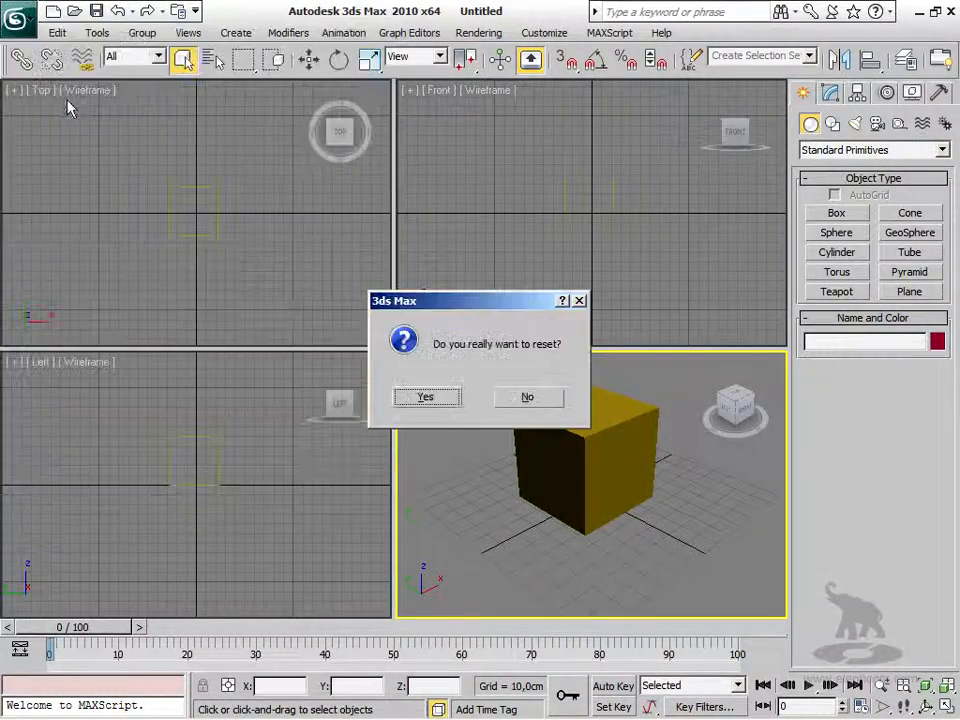
click(425, 397)
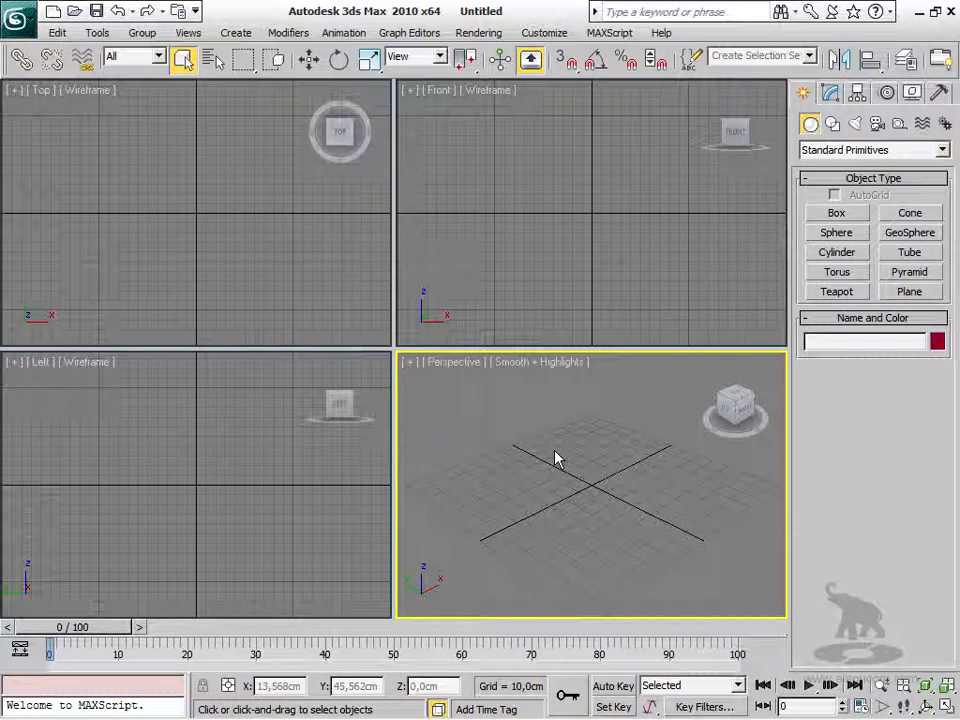
Check the display unit scale in the units setup without changing it.
click(556, 35)
click(575, 239)
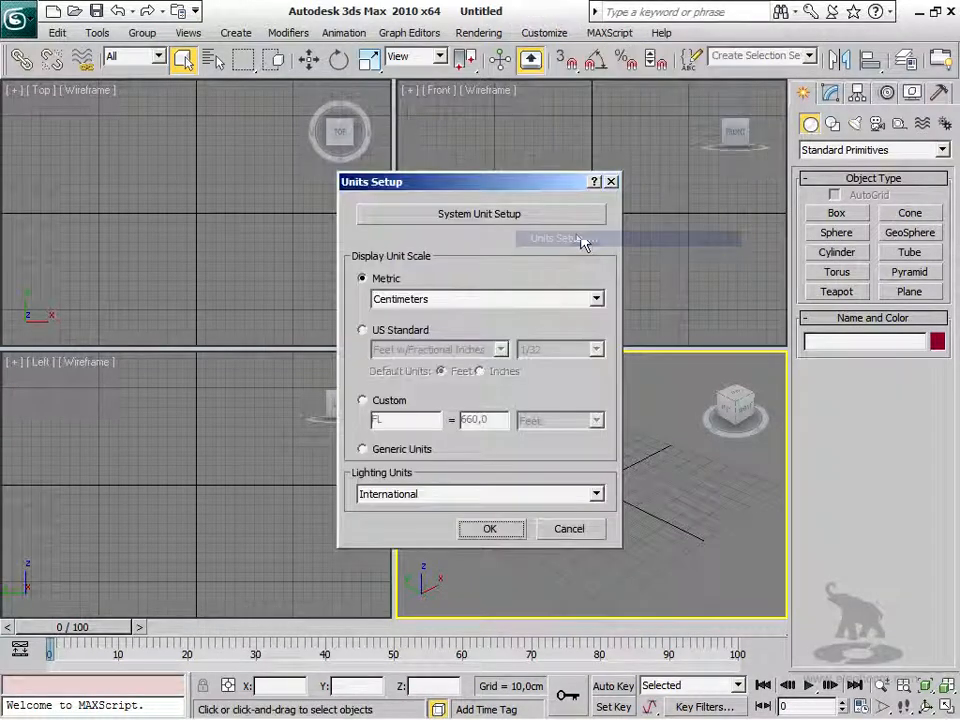
click(611, 182)
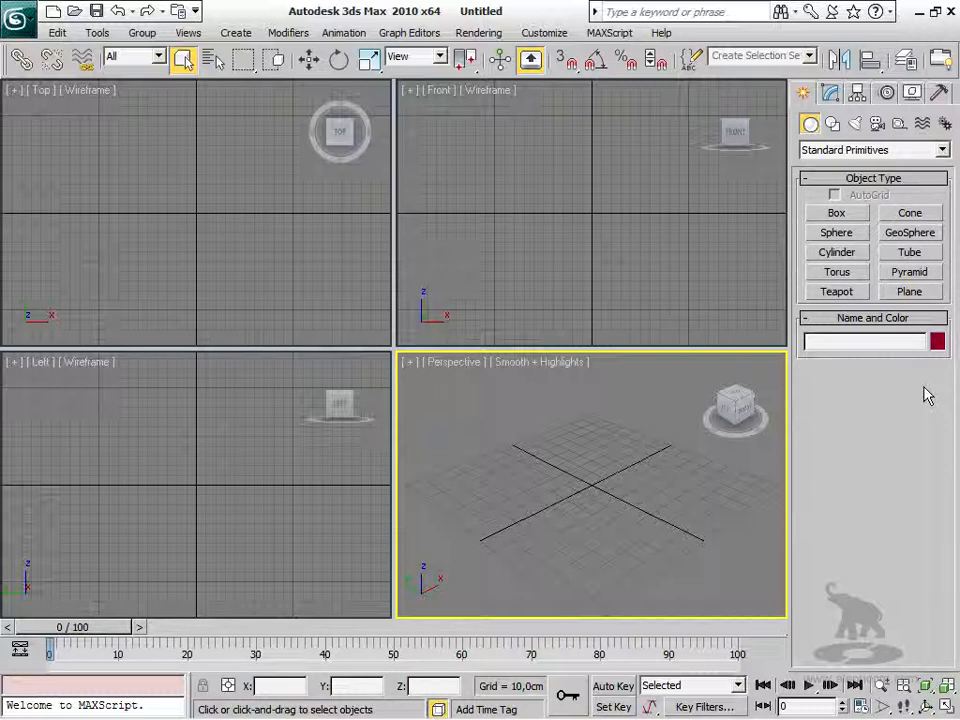
Draw a box about 21 cm long, 37.6 cm wide and 113.8 cm high near the origin in the perspective view.
click(840, 213)
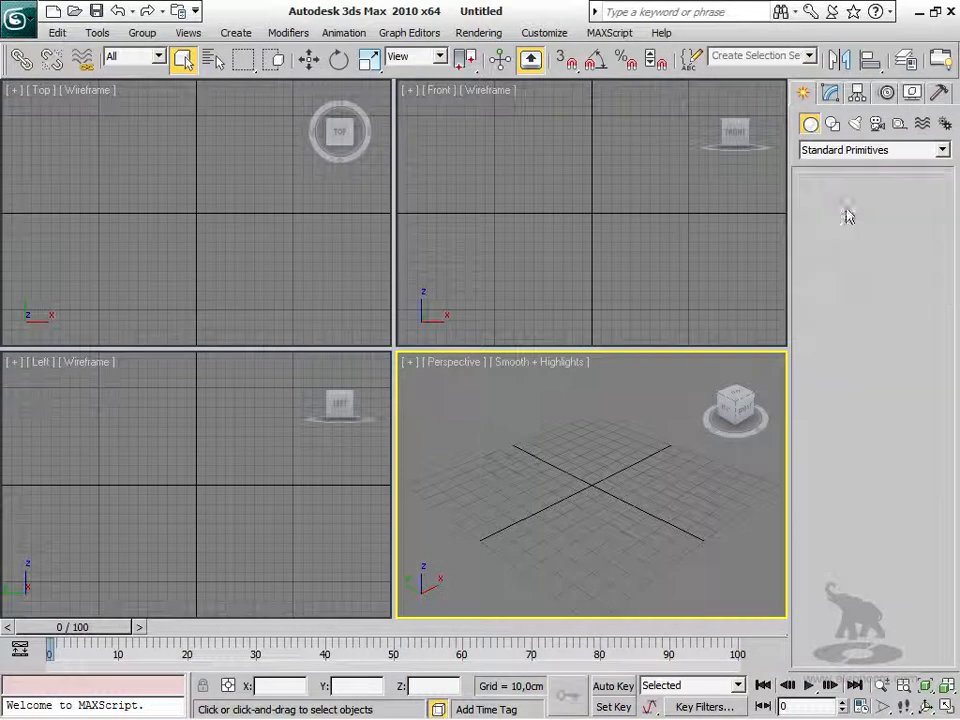
drag(560, 489, 626, 485)
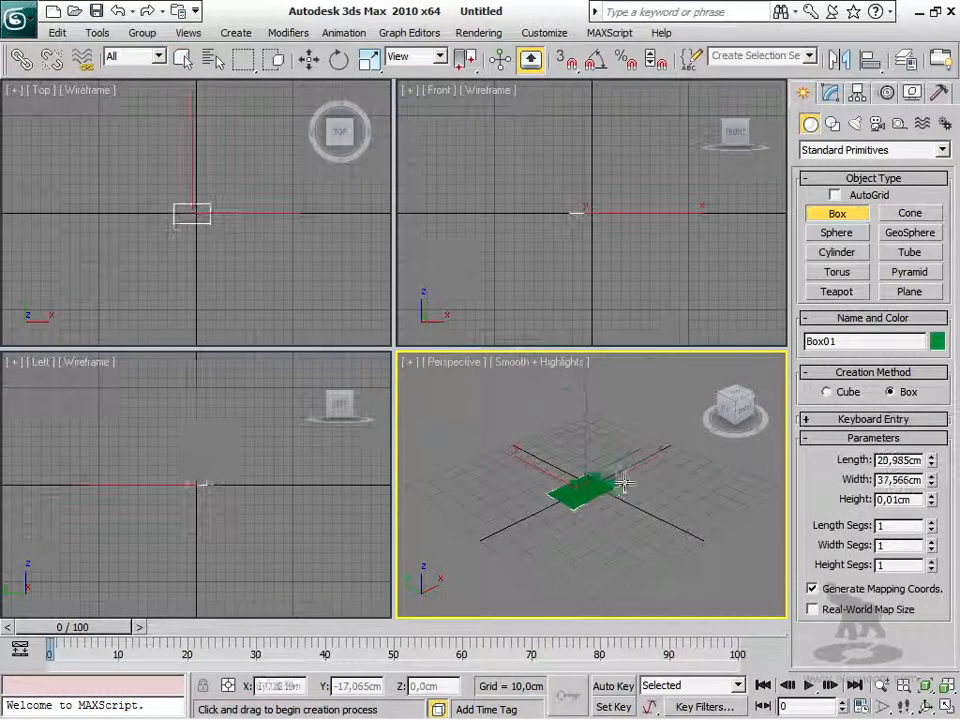
click(598, 271)
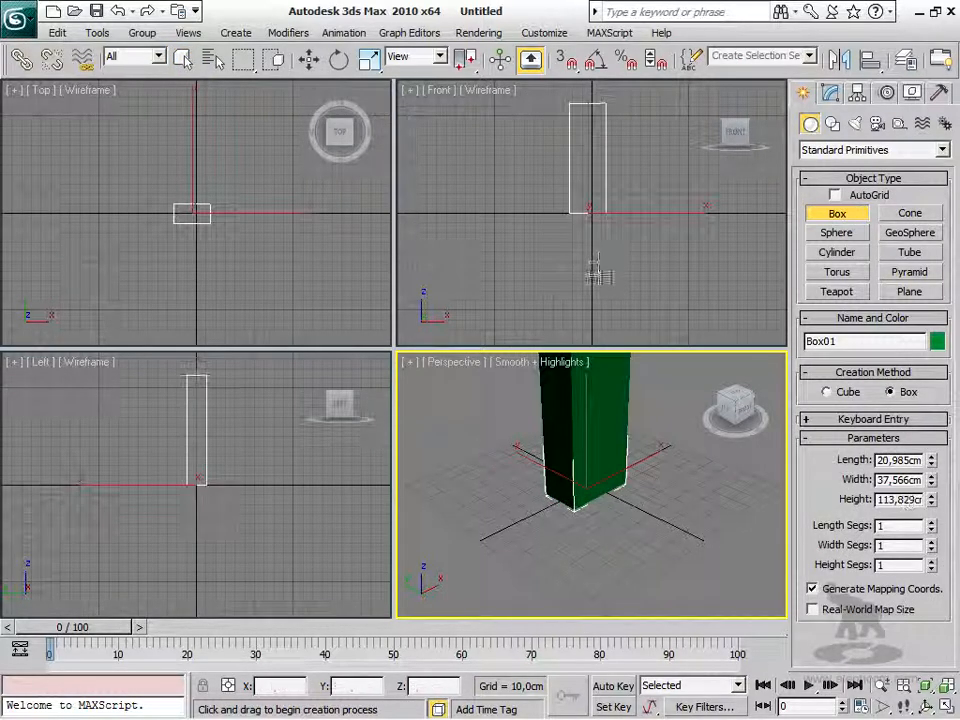
Set the box's height to 180 cm, its length to 30 cm and its width to 40 cm.
double_click(880, 499)
text(180,)
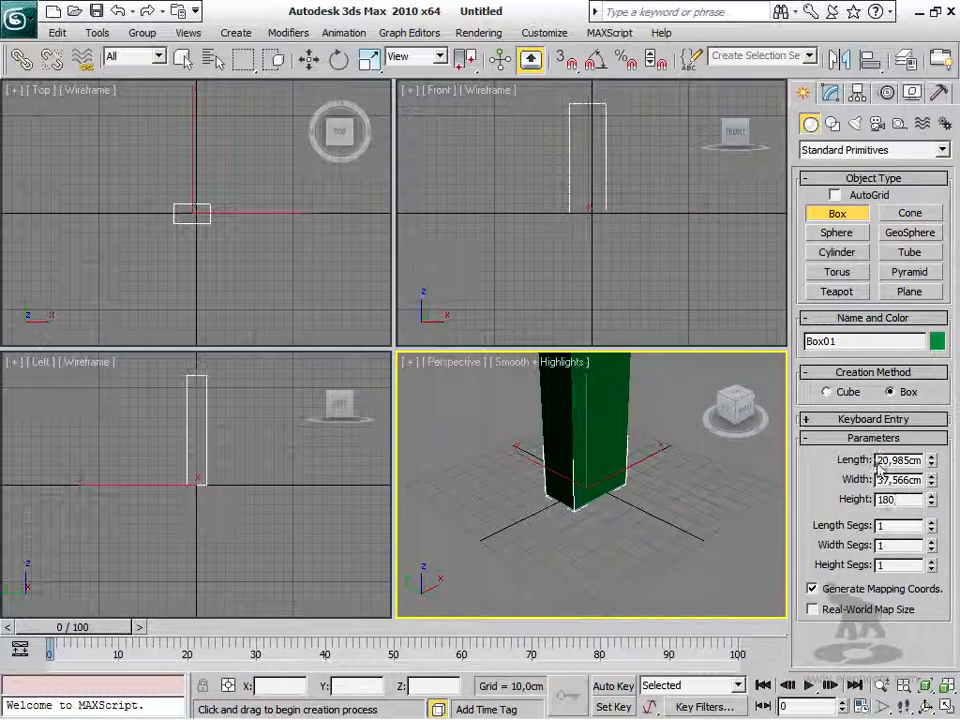
key(Return)
double_click(880, 460)
text(3)
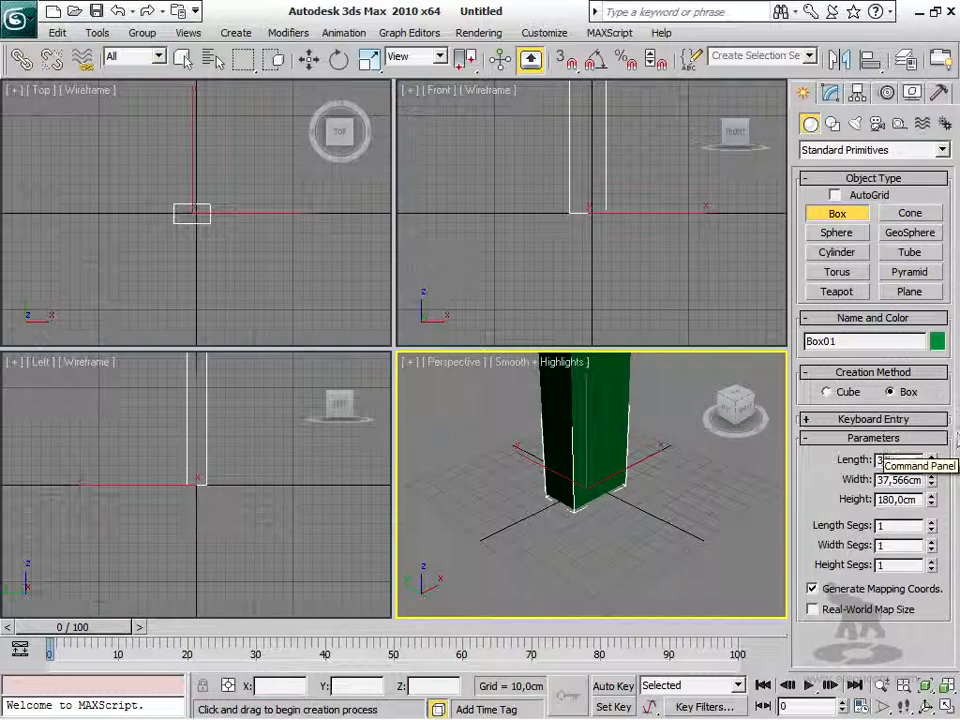
text(0)
key(Tab)
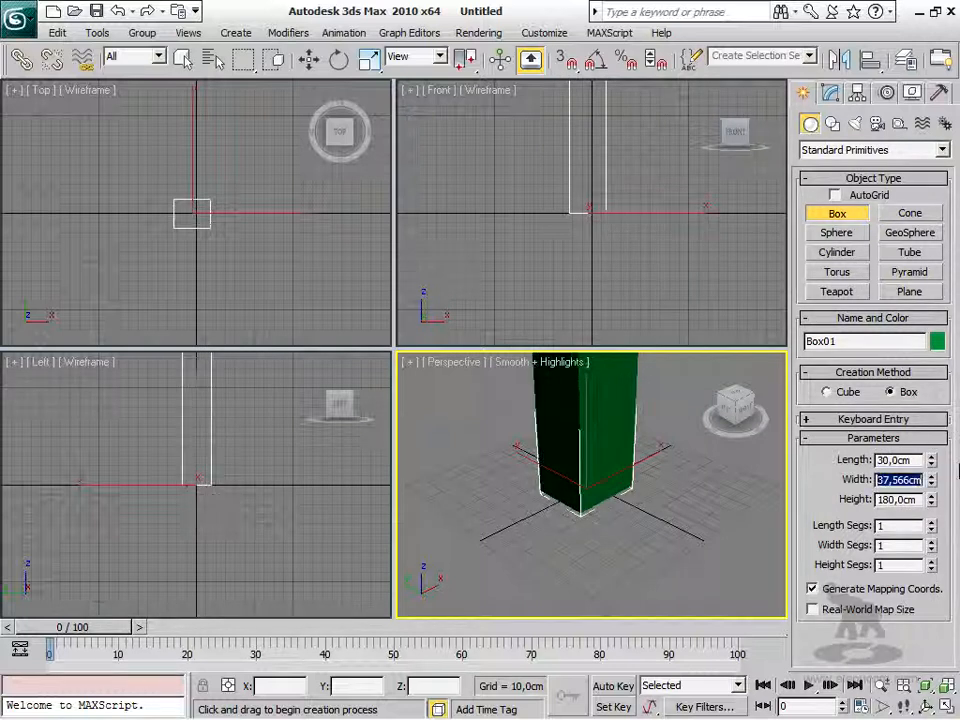
text(40)
key(Return)
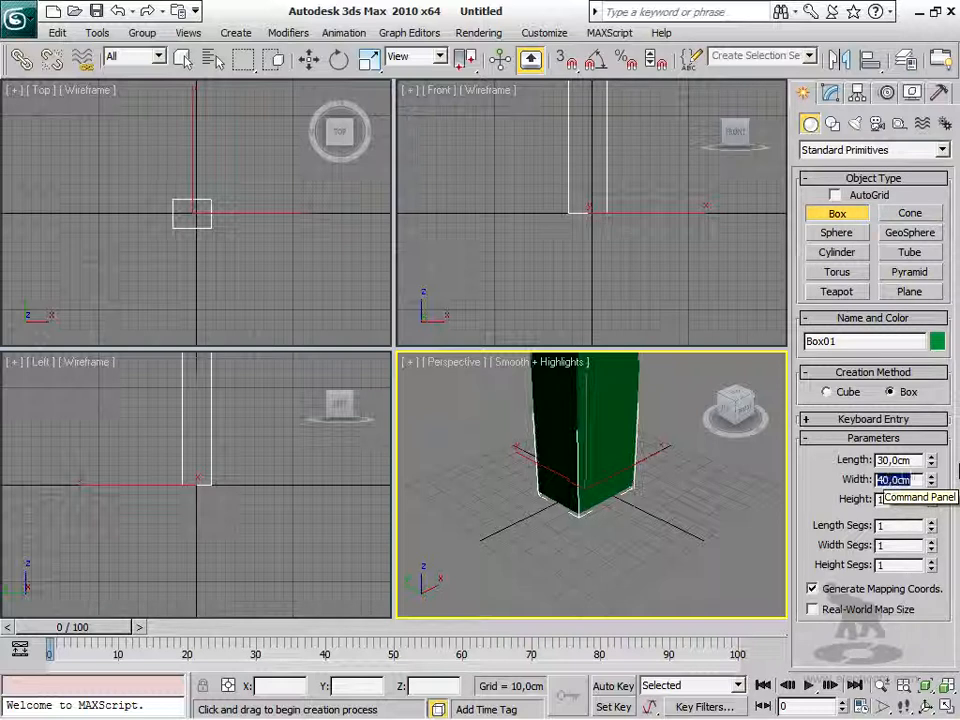
Save the scene with the whole box in view as maxstart in the scenes folder.
scroll(553, 487, up, 3)
scroll(553, 487, down, 4)
mouse_move(553, 501)
alt+middle_down()
mouse_move(592, 533)
mouse_move(521, 425)
mouse_move(559, 516)
alt+middle_up()
click(14, 16)
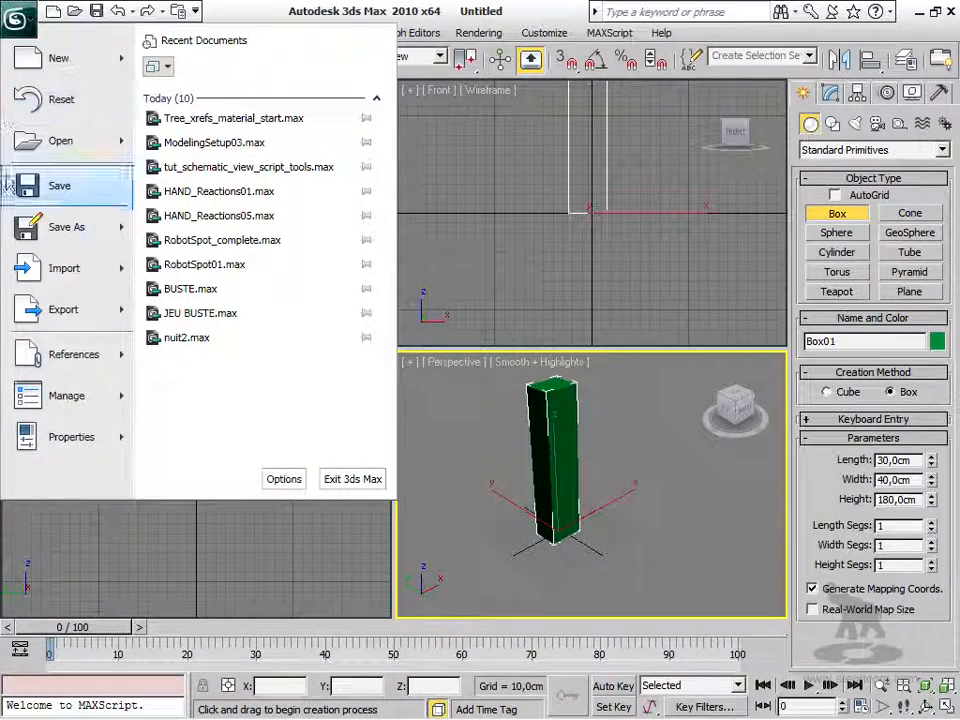
click(63, 229)
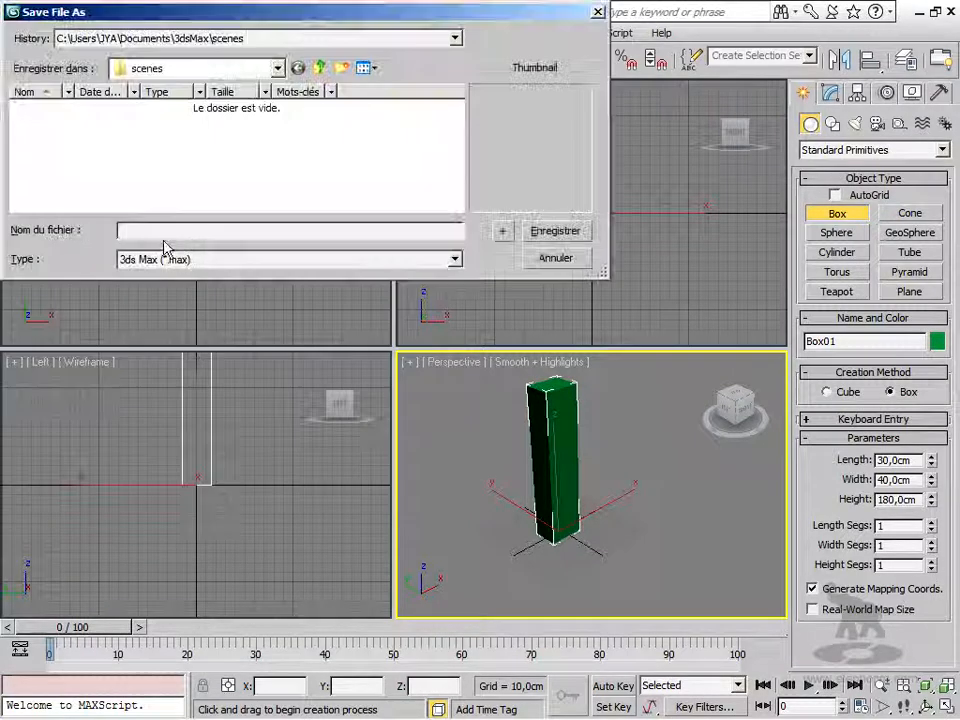
text(maxstart)
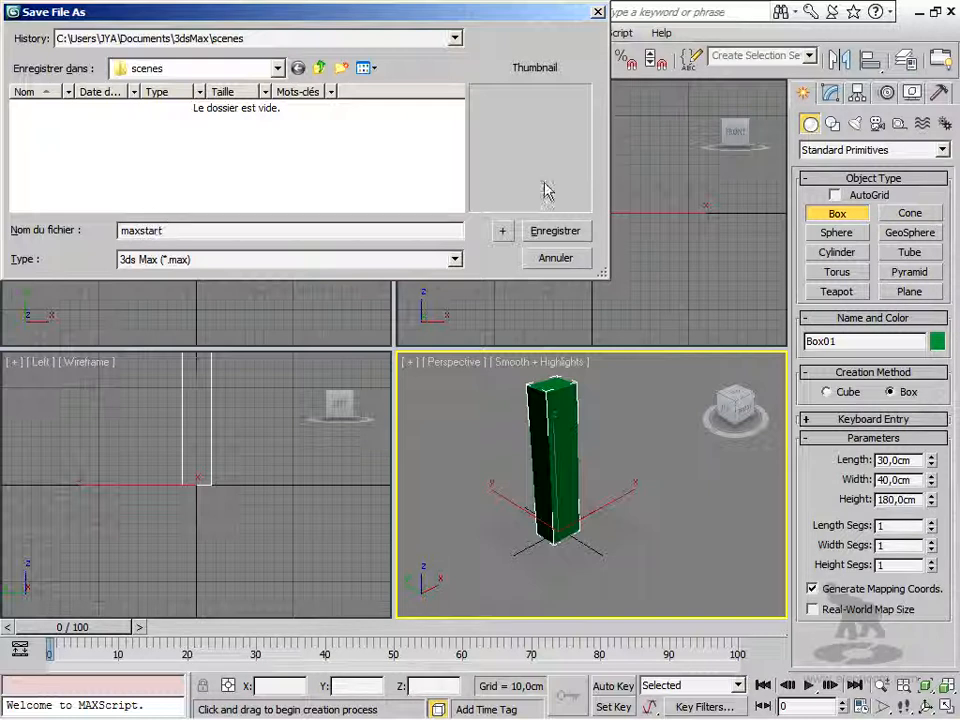
click(568, 236)
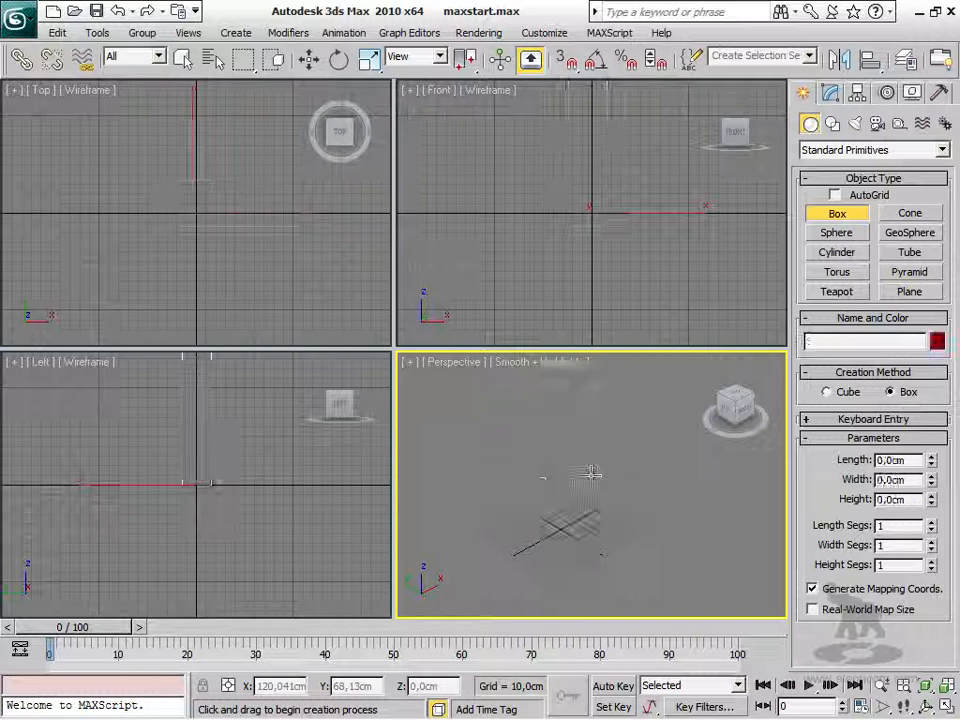
Draw several teapots of different sizes in the perspective view and reset the scene without saving the changes.
click(837, 291)
drag(671, 462, 676, 435)
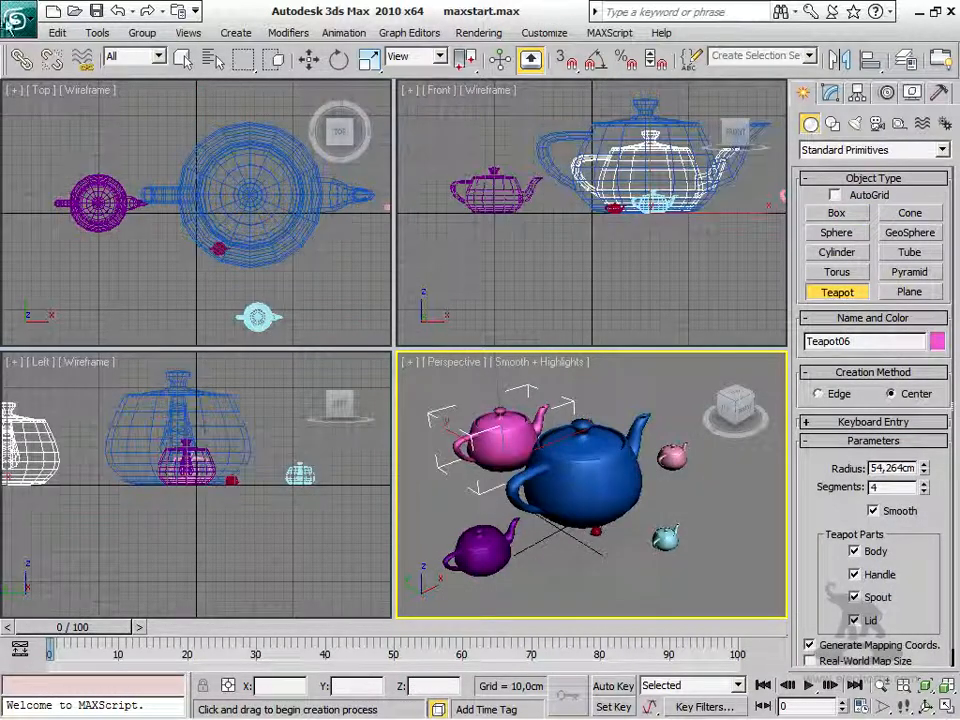
click(19, 18)
click(42, 93)
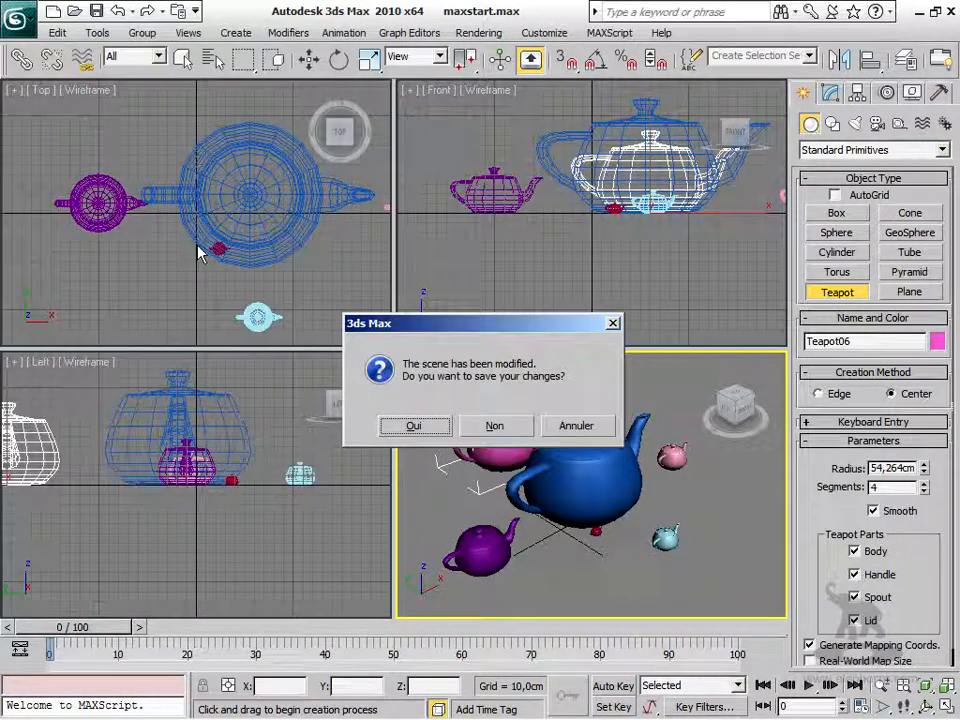
click(494, 425)
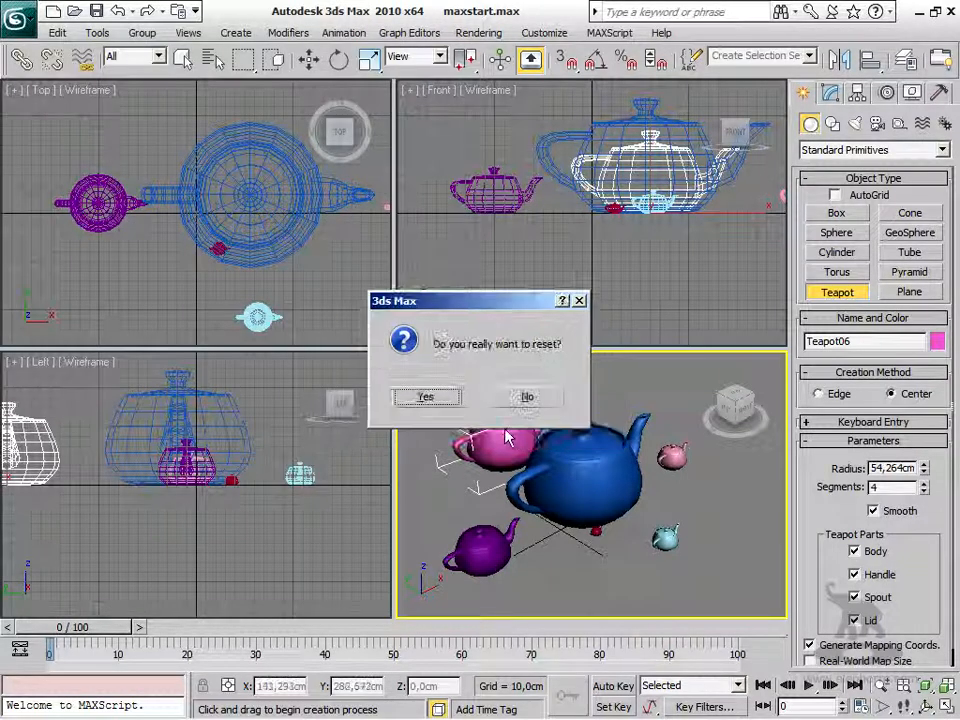
click(430, 398)
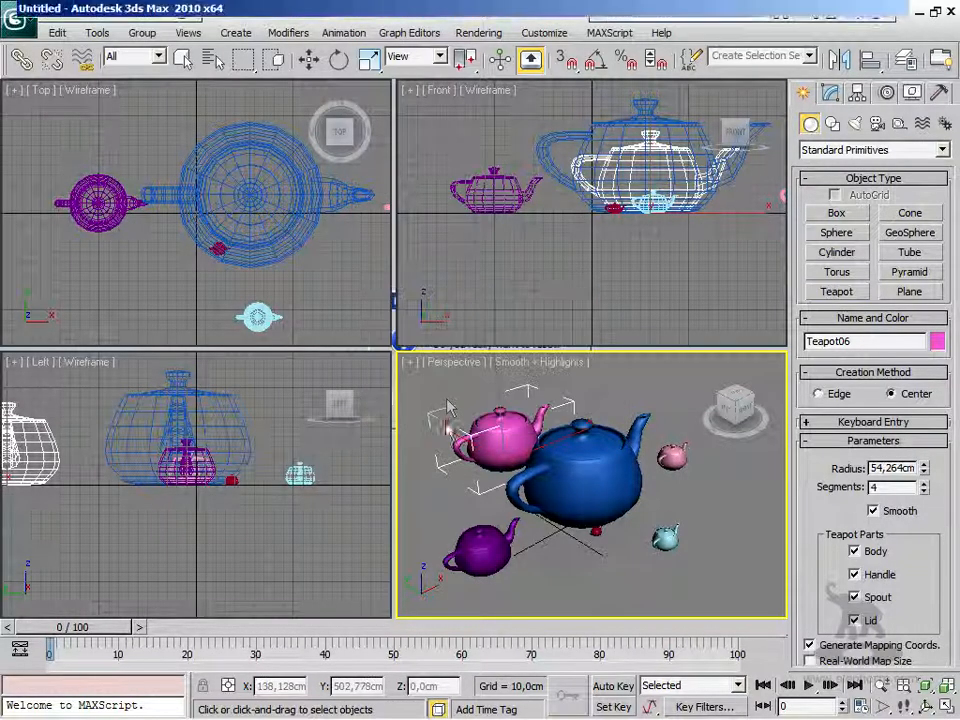